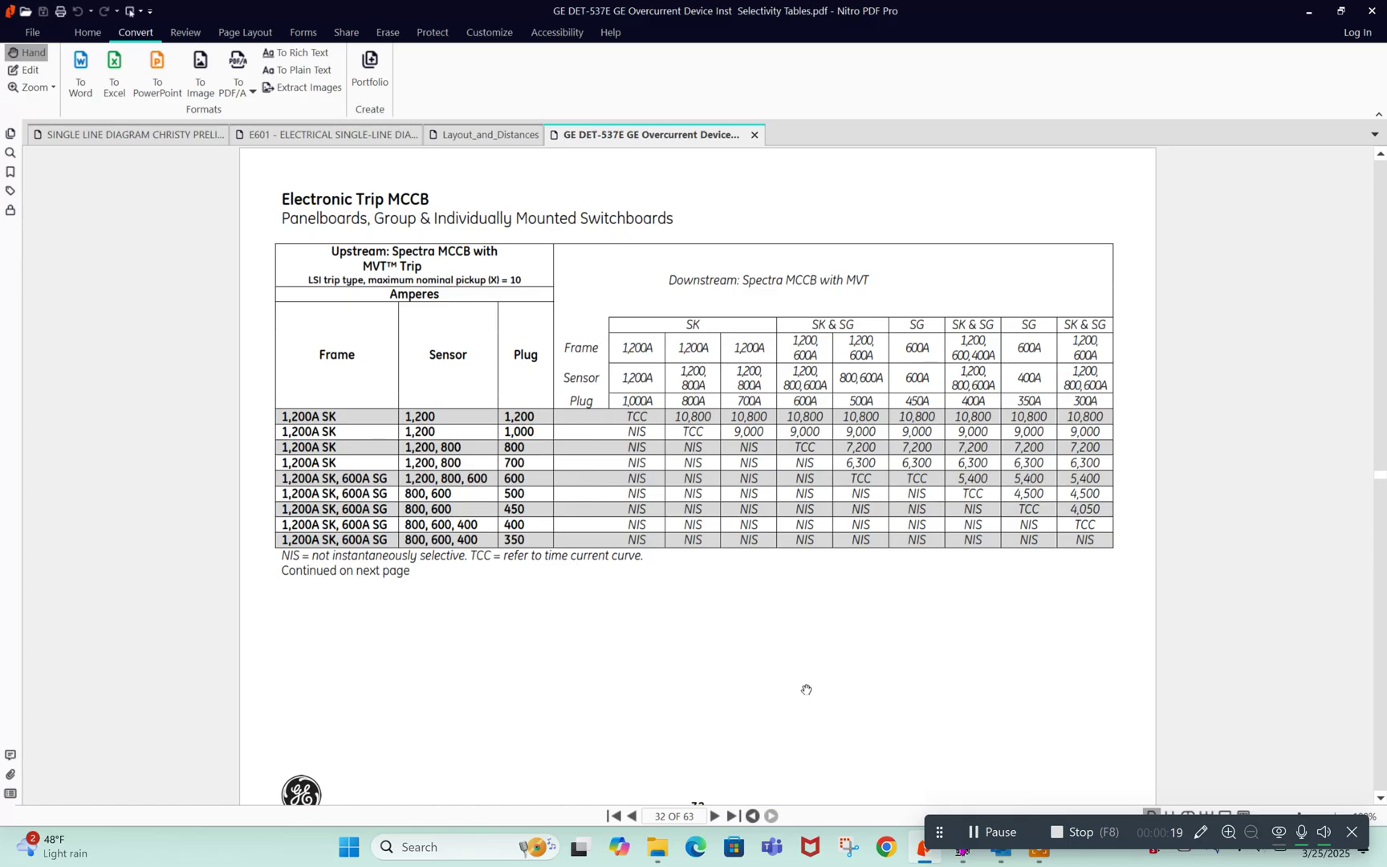
# Check the coordination PDF folder, then activate Nitro's Highlight tool from the Home tools.
pyautogui.click(658, 846)
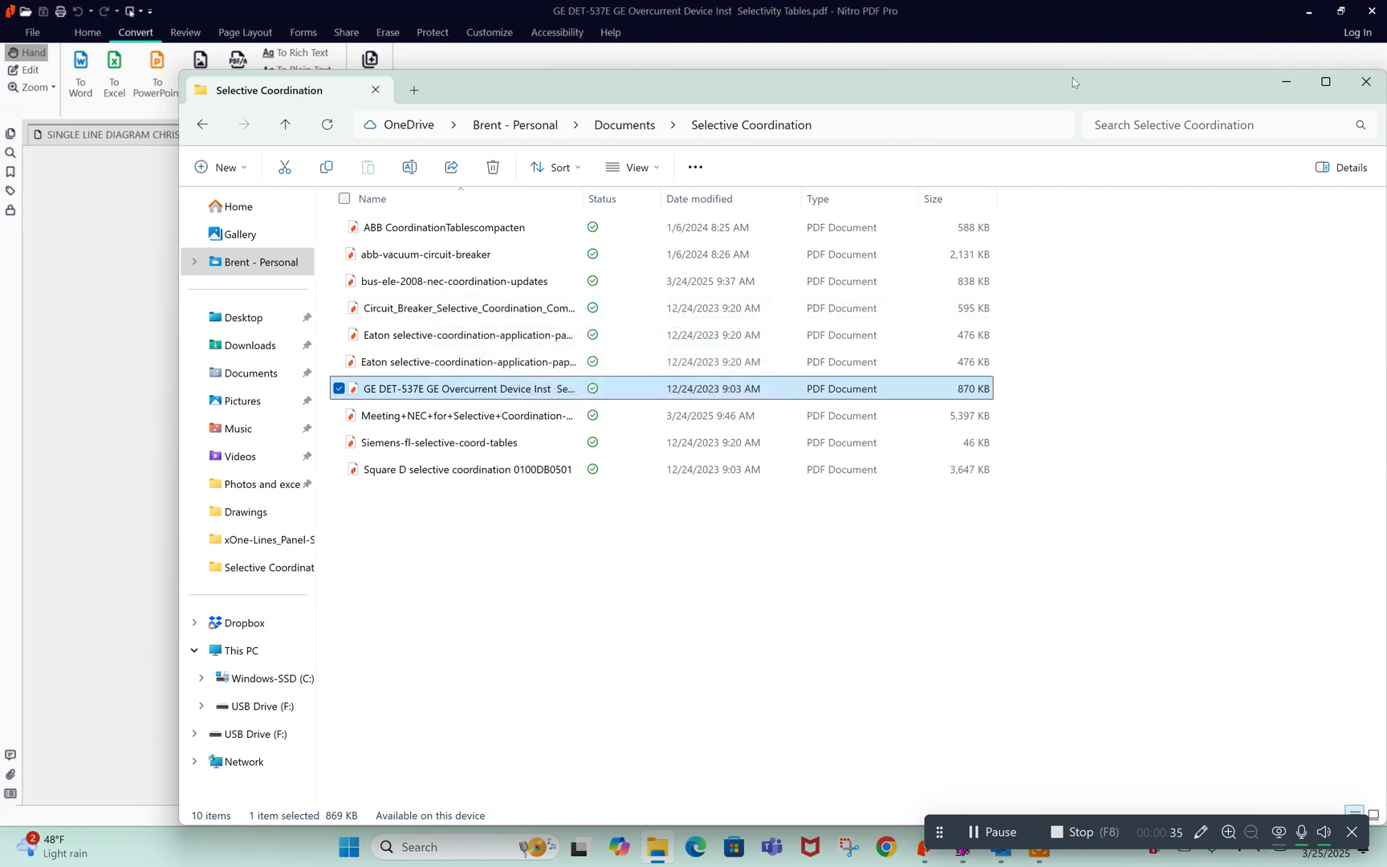
pyautogui.click(1279, 88)
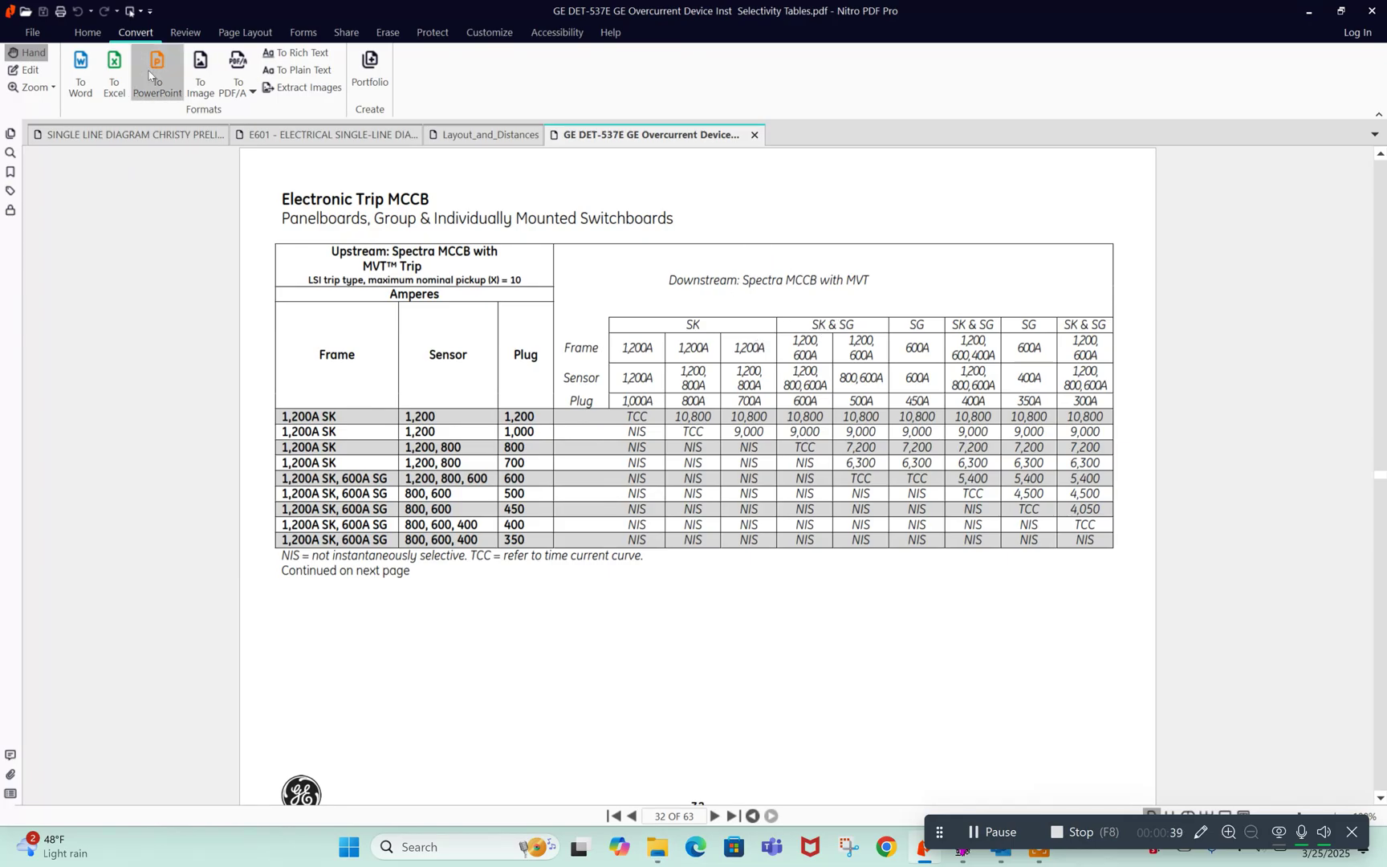
pyautogui.click(102, 34)
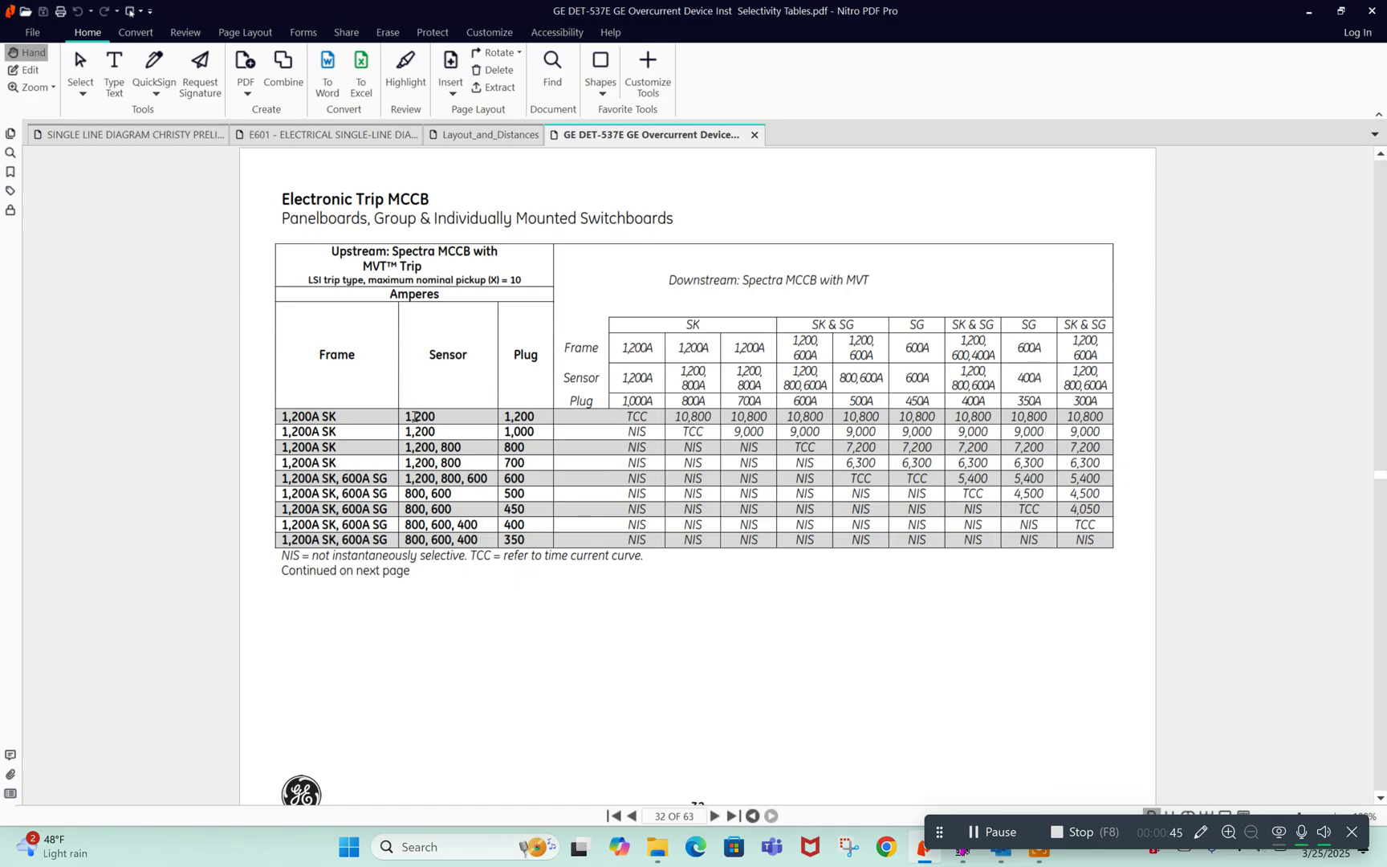
pyautogui.click(406, 68)
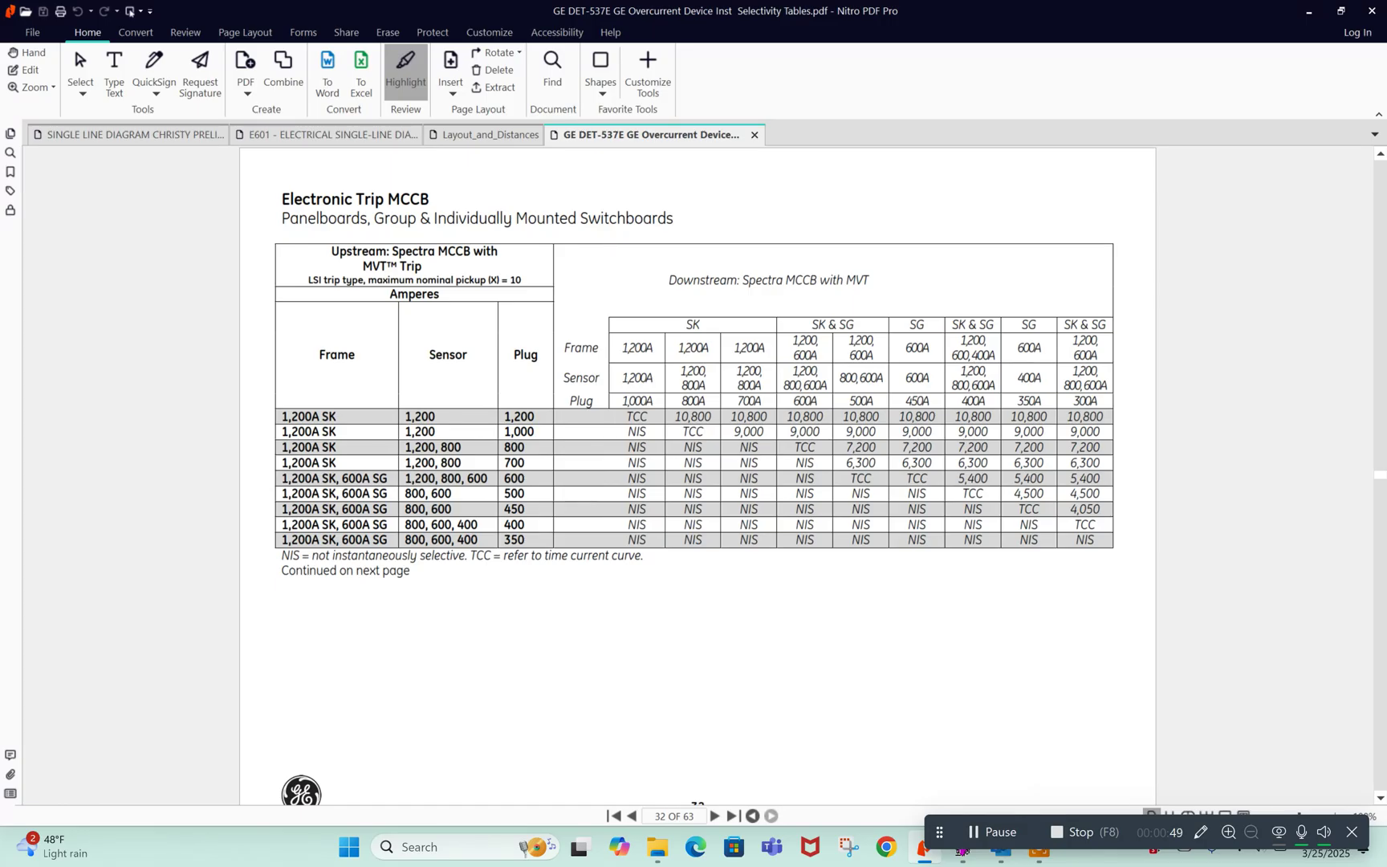
# Highlight the Upstream MVT Trip heading, the 600A SG / 600 / 600 row entries and the 'nominal pickup (X) = 10' note.
pyautogui.moveTo(327, 247); pyautogui.dragTo(499, 270)
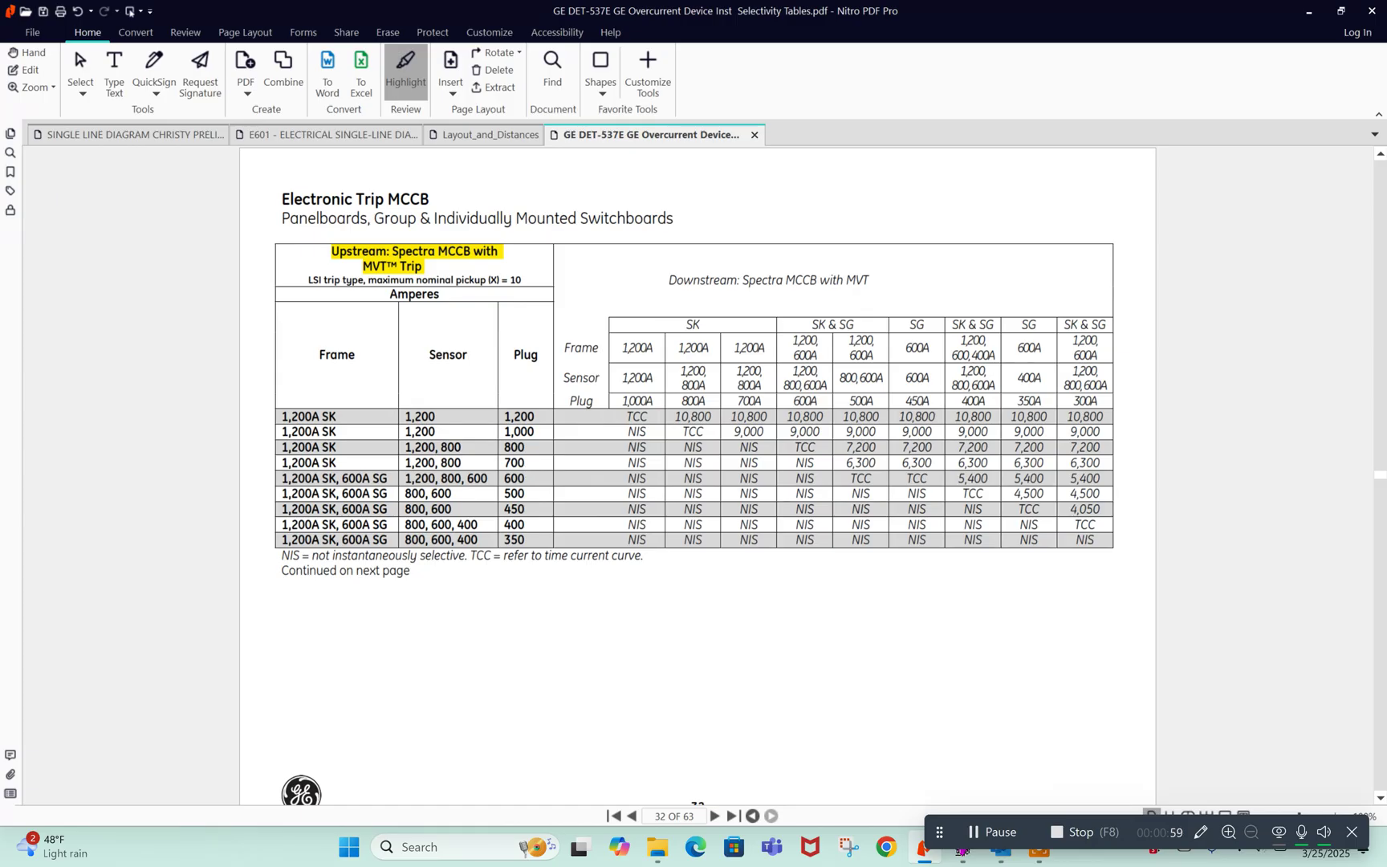
pyautogui.moveTo(532, 479); pyautogui.dragTo(462, 481)
pyautogui.moveTo(388, 479); pyautogui.dragTo(341, 479)
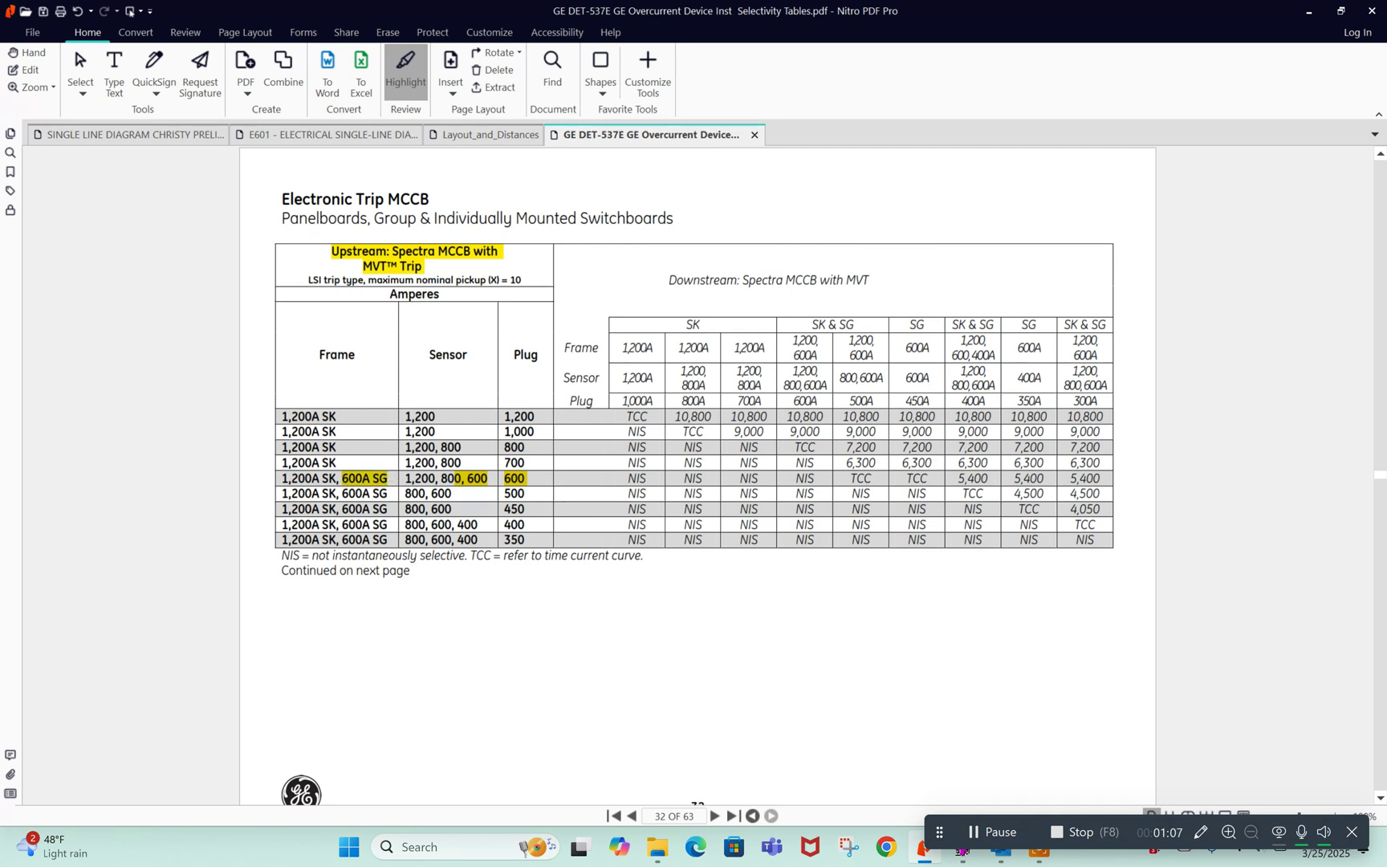
pyautogui.moveTo(532, 280); pyautogui.dragTo(417, 281)
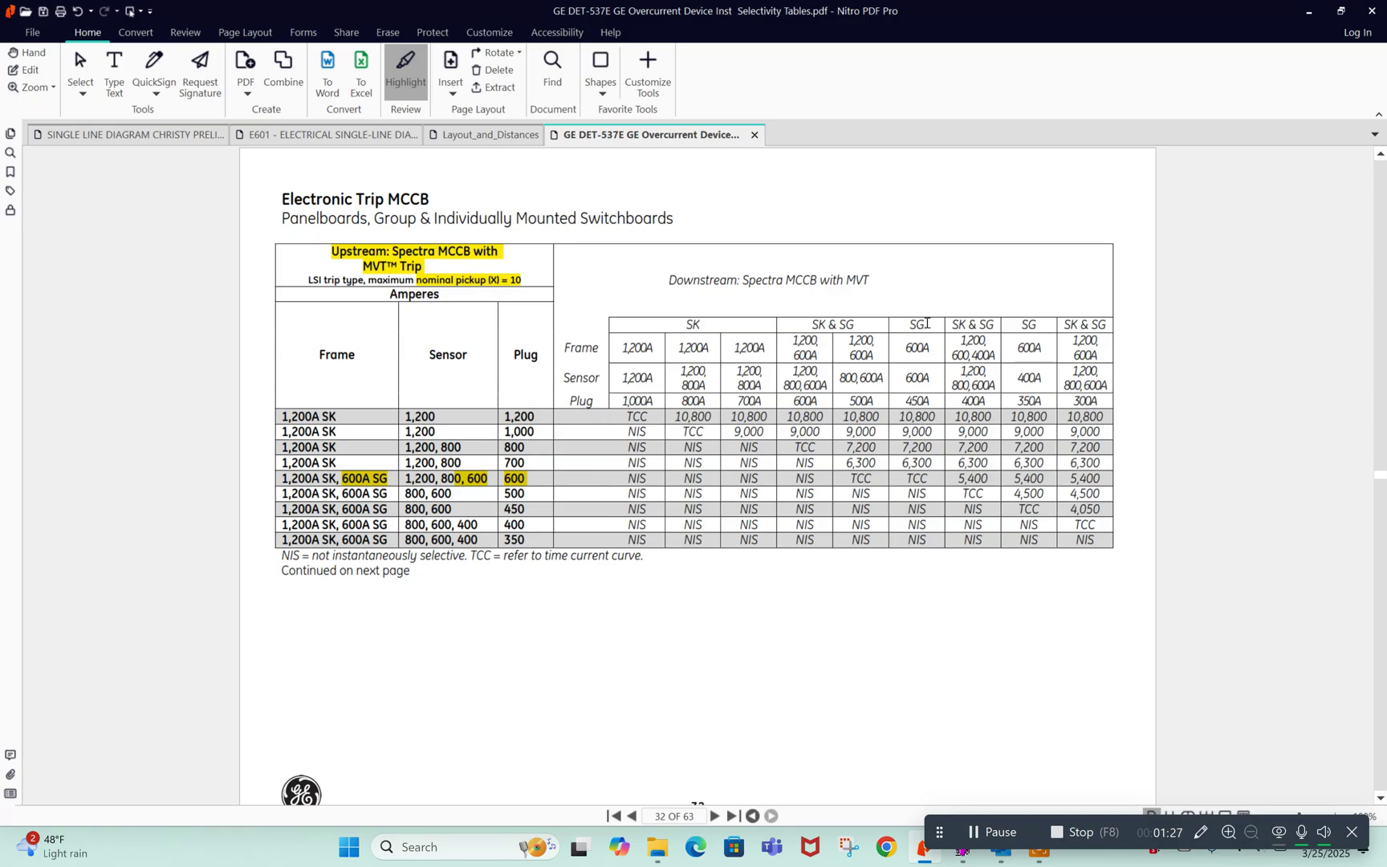
# Highlight the SG heading with 600A, '600' in SK & SG, the 400A plug and the 5,400 value.
pyautogui.moveTo(932, 323); pyautogui.dragTo(905, 348)
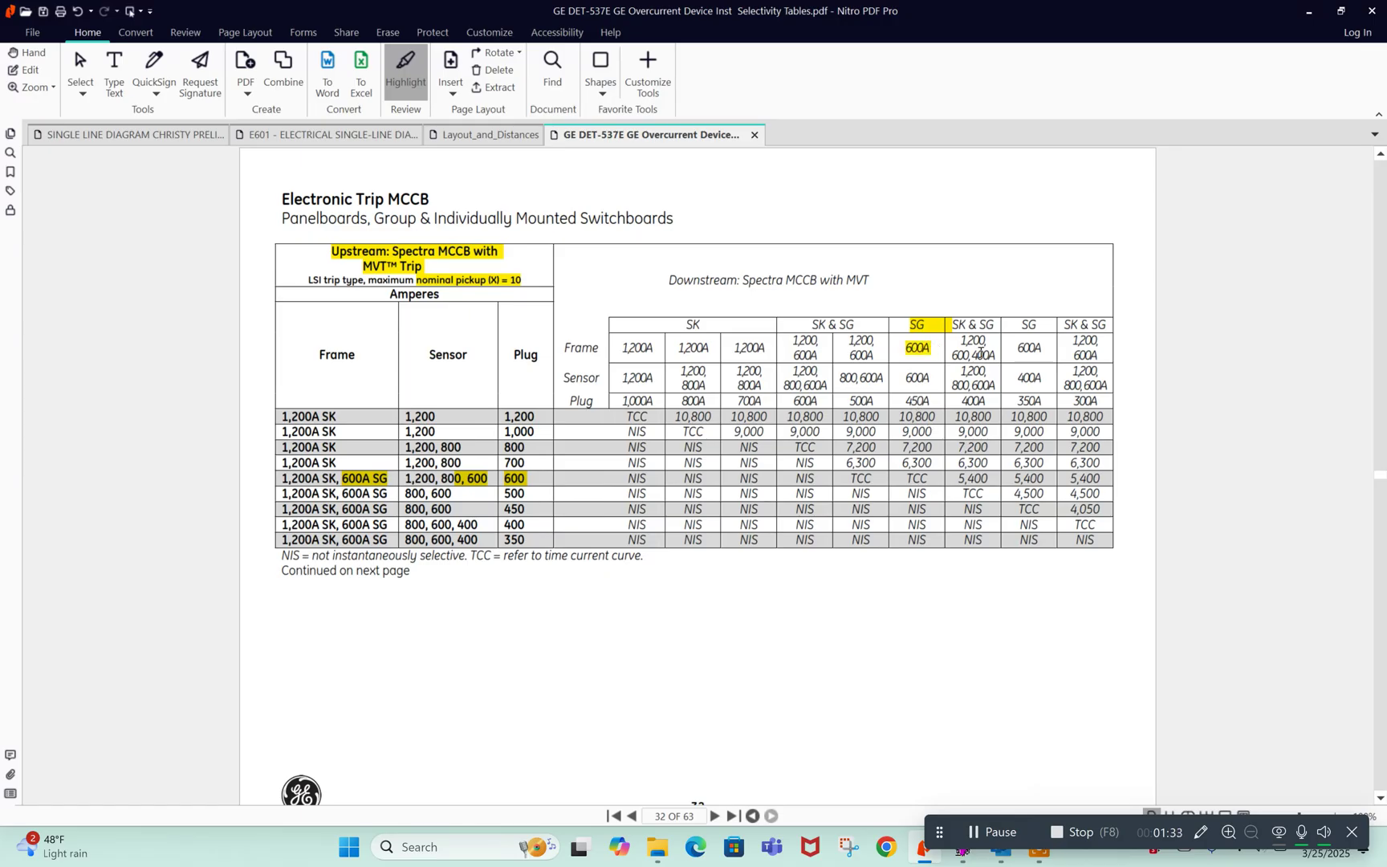
pyautogui.moveTo(979, 353)
pyautogui.mouseDown()
pyautogui.moveTo(950, 354)
pyautogui.moveTo(976, 344)
pyautogui.mouseUp()
pyautogui.moveTo(986, 405); pyautogui.dragTo(929, 404)
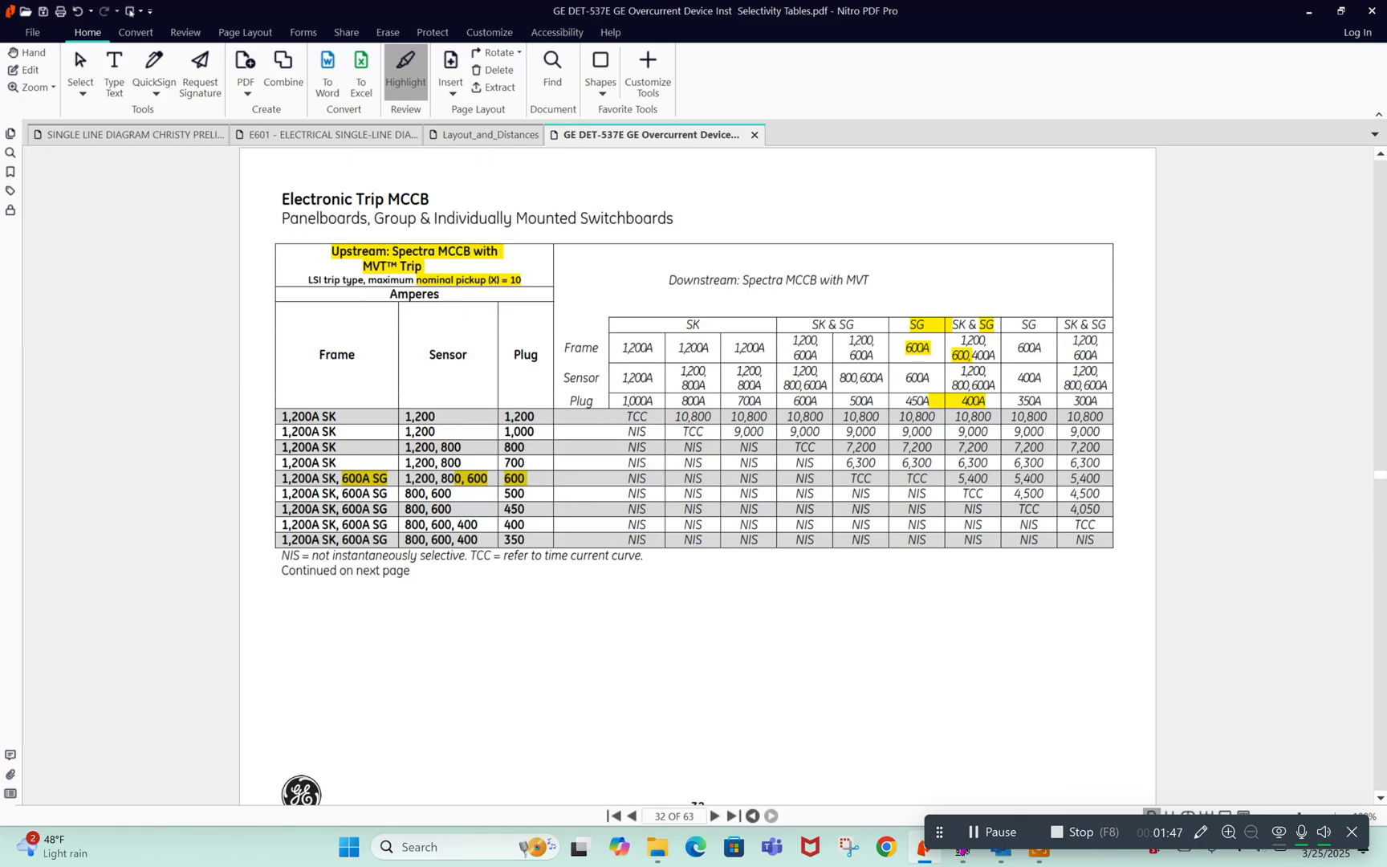
pyautogui.moveTo(993, 480); pyautogui.dragTo(956, 482)
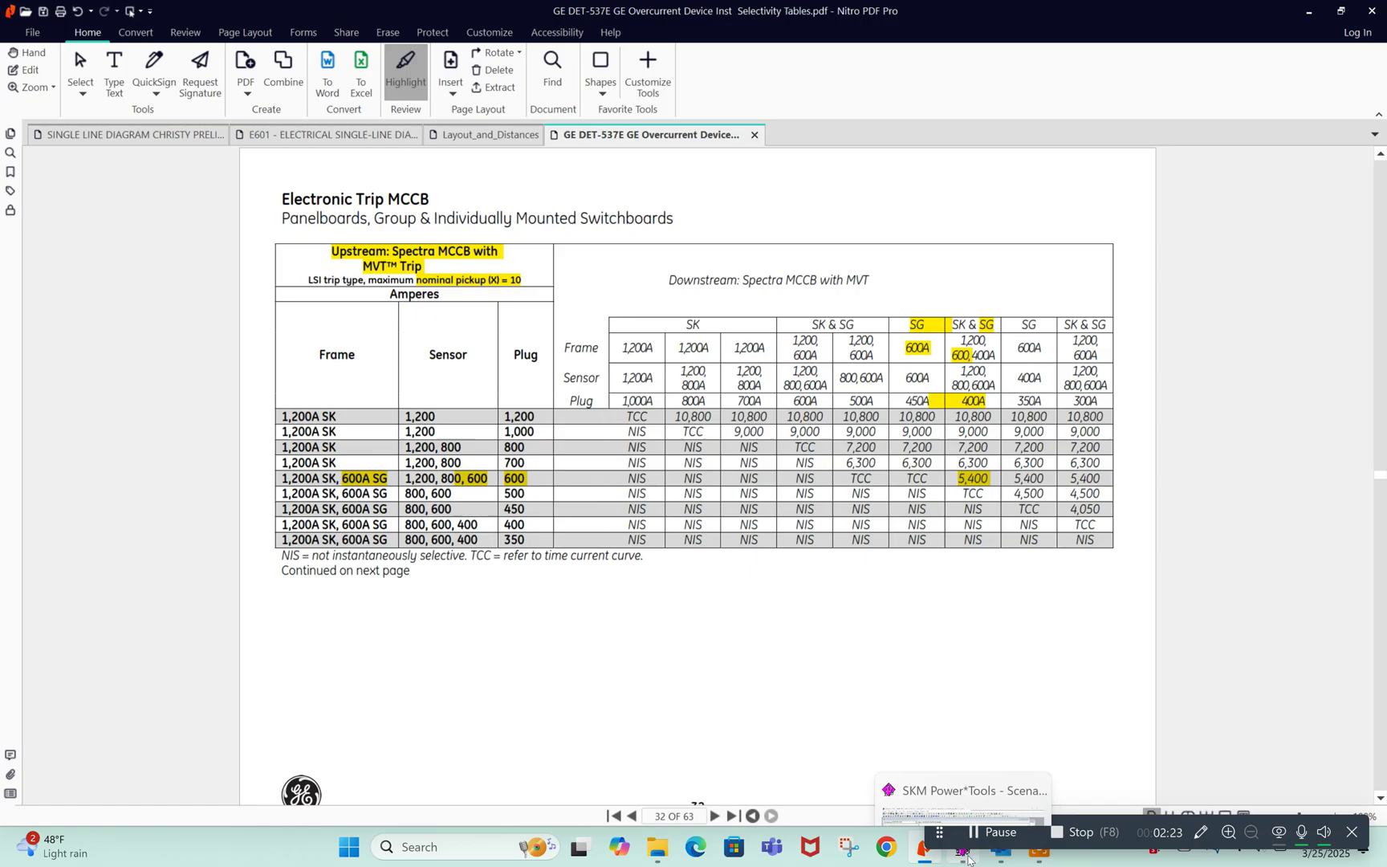
# Bring SKM PowerTools forward with the YT 1LINE001.DRW one-line diagram in front.
pyautogui.click(964, 851)
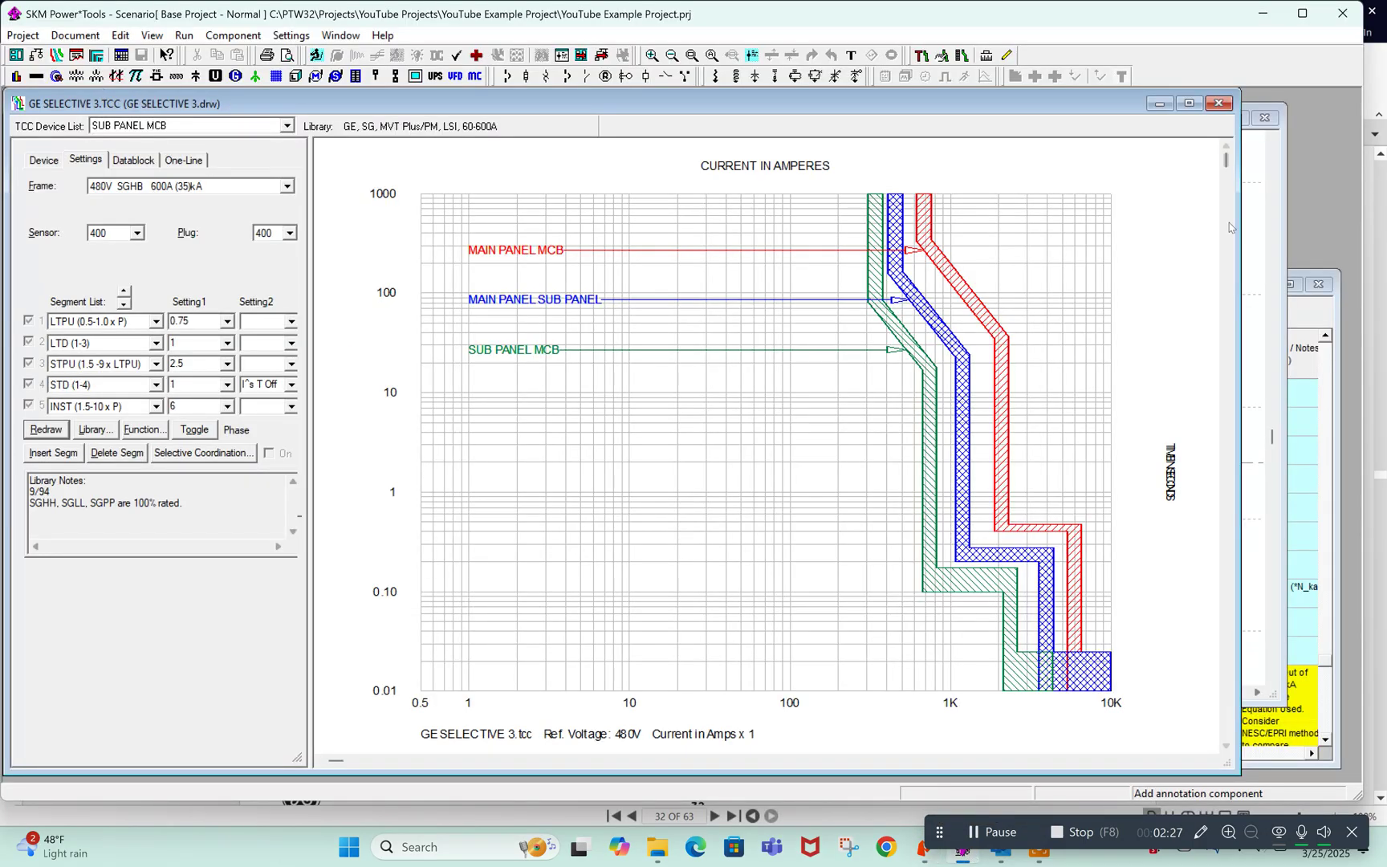
pyautogui.click(1260, 244)
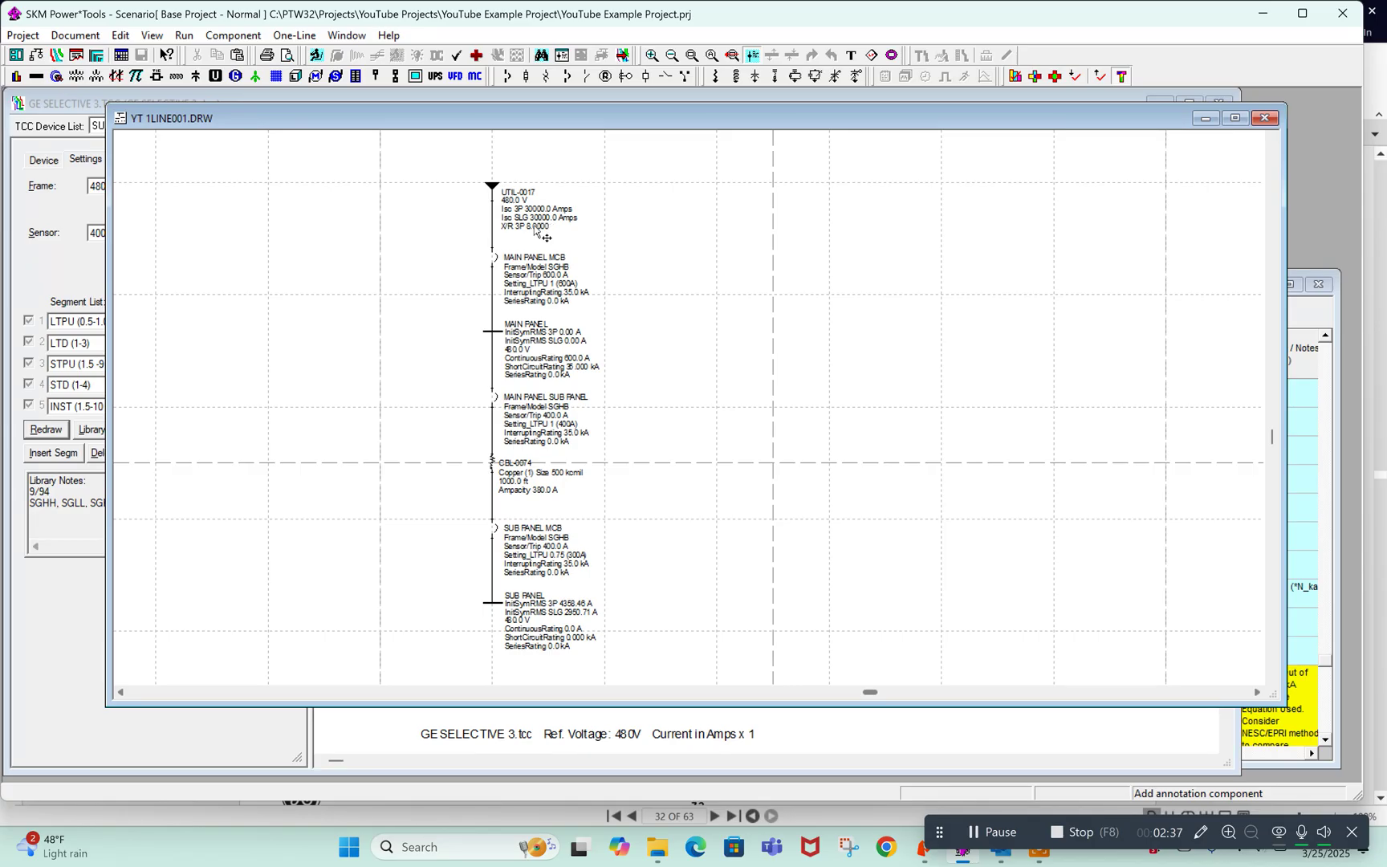
# Review the MAIN PANEL MCB and MAIN PANEL SUB PANEL settings, then open SUB PANEL MCB's Component Editor.
pyautogui.doubleClick(496, 262)
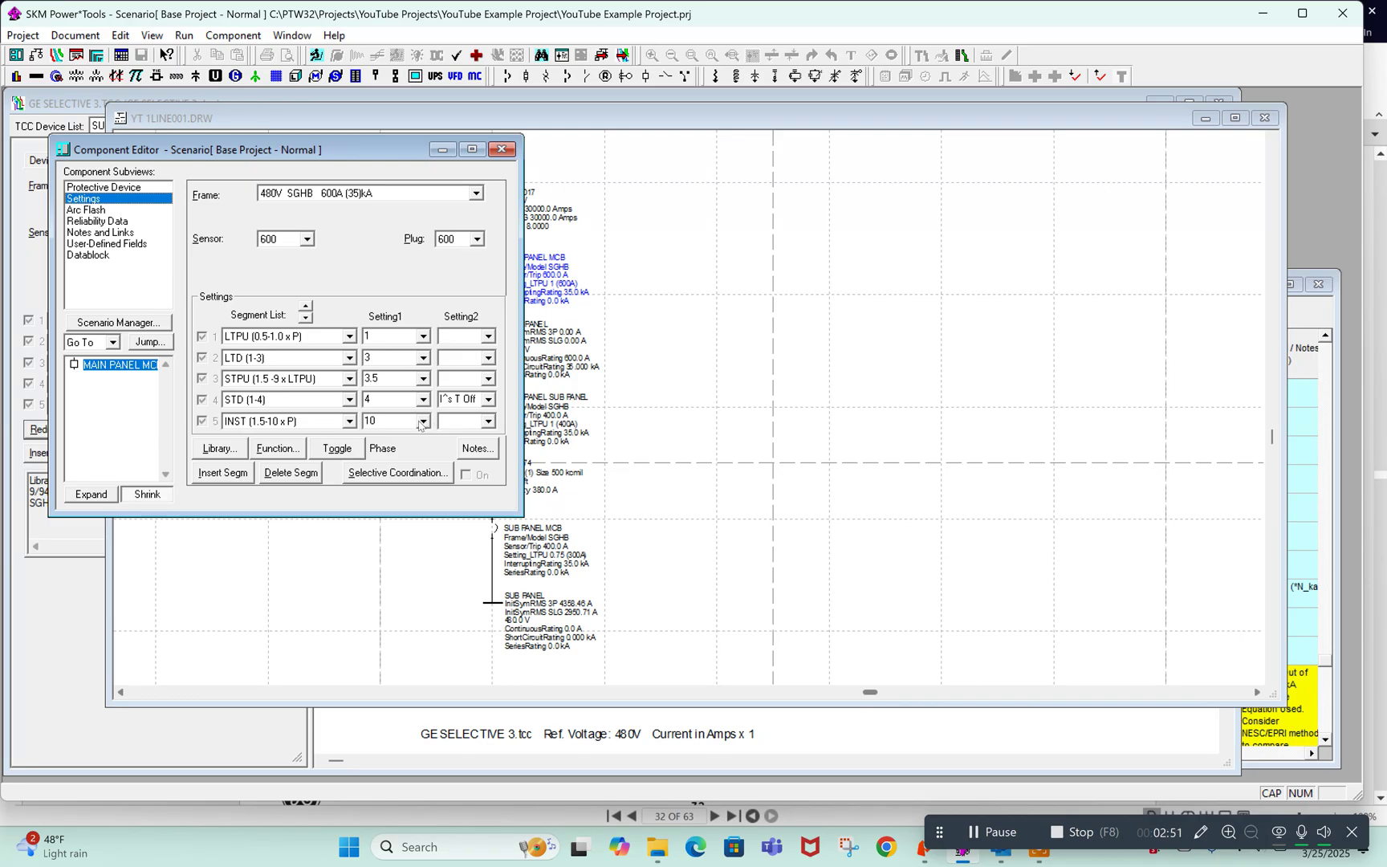
pyautogui.click(703, 323)
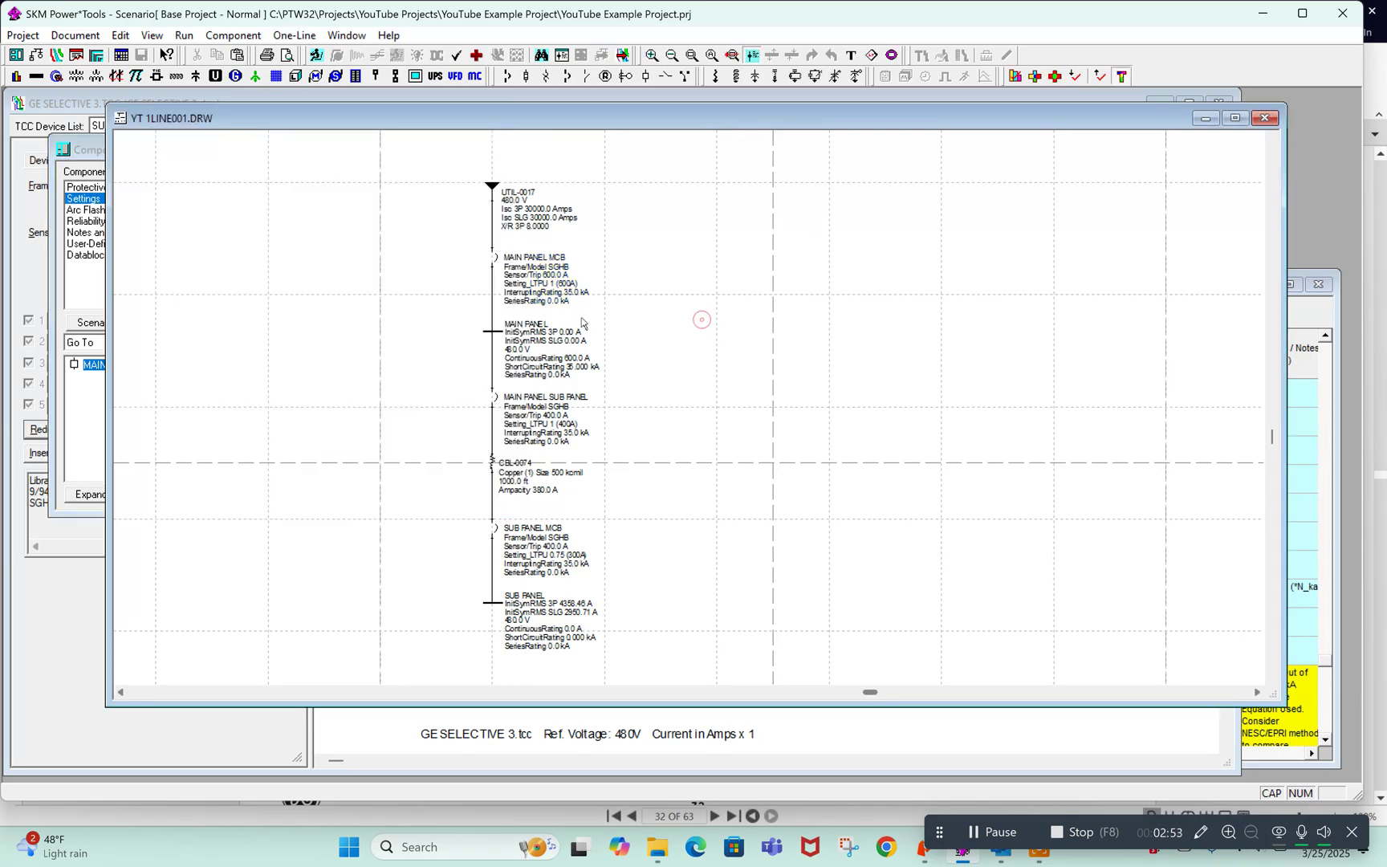
pyautogui.doubleClick(492, 400)
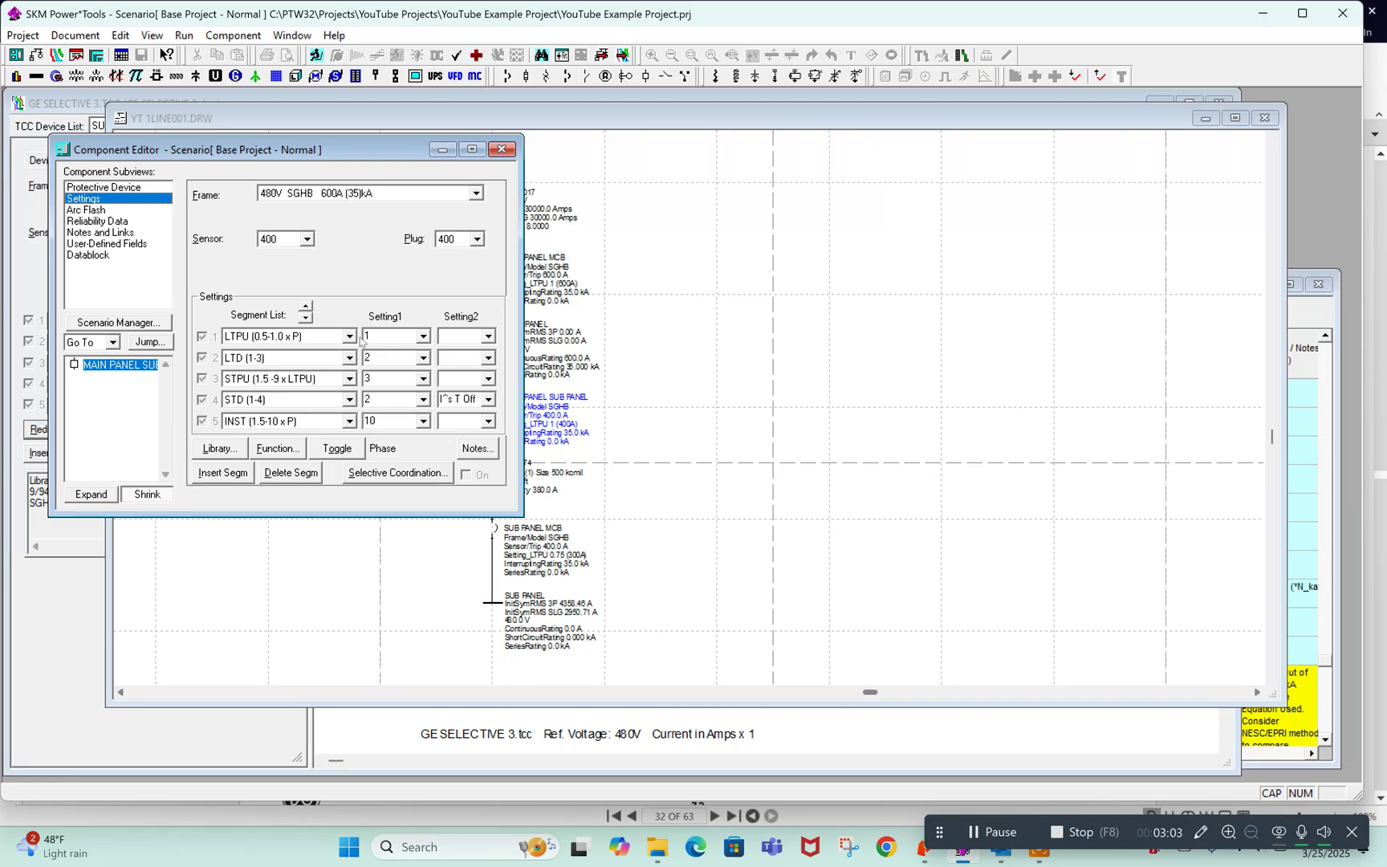
pyautogui.click(738, 374)
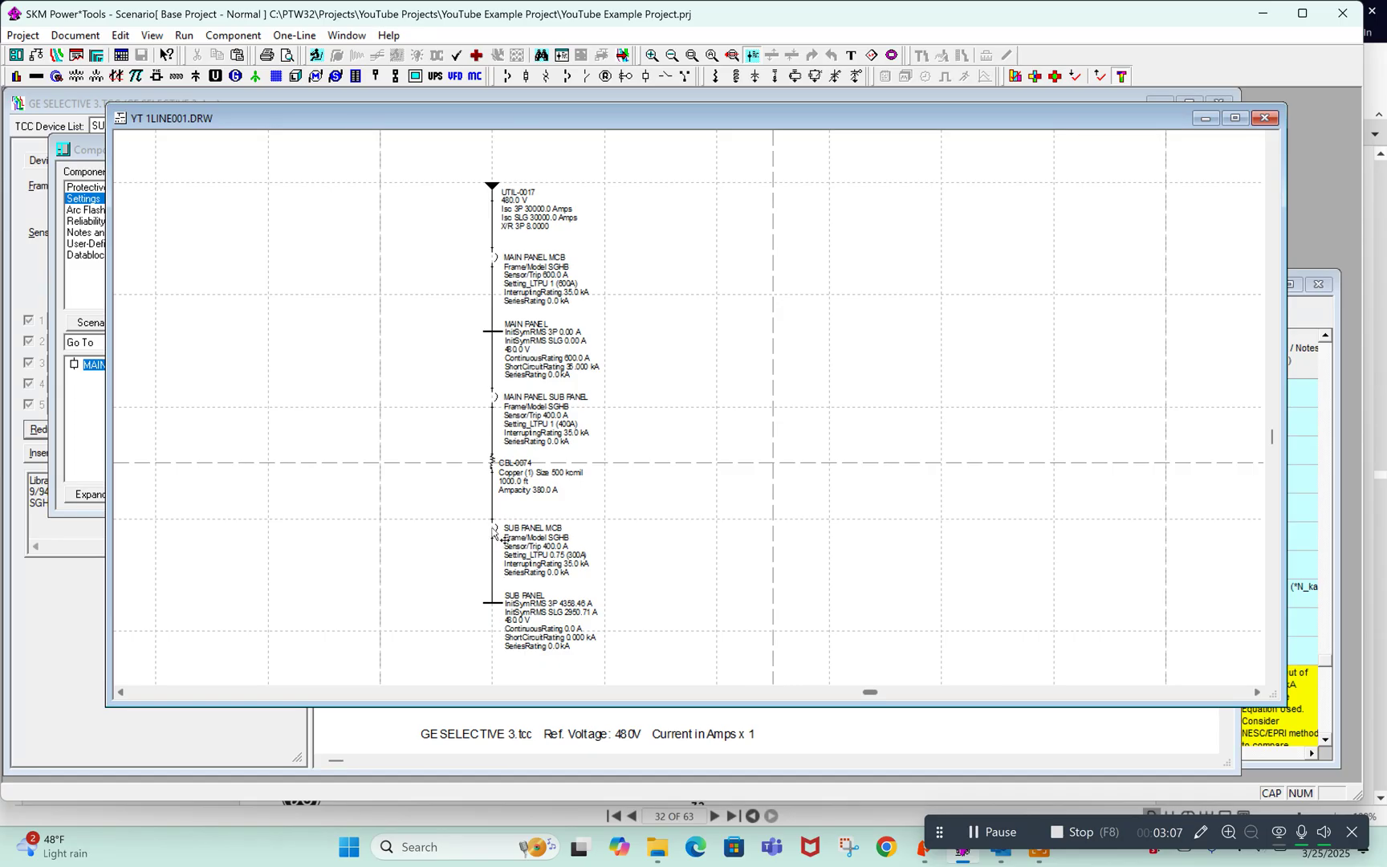
pyautogui.click(495, 534)
pyautogui.doubleClick(495, 536)
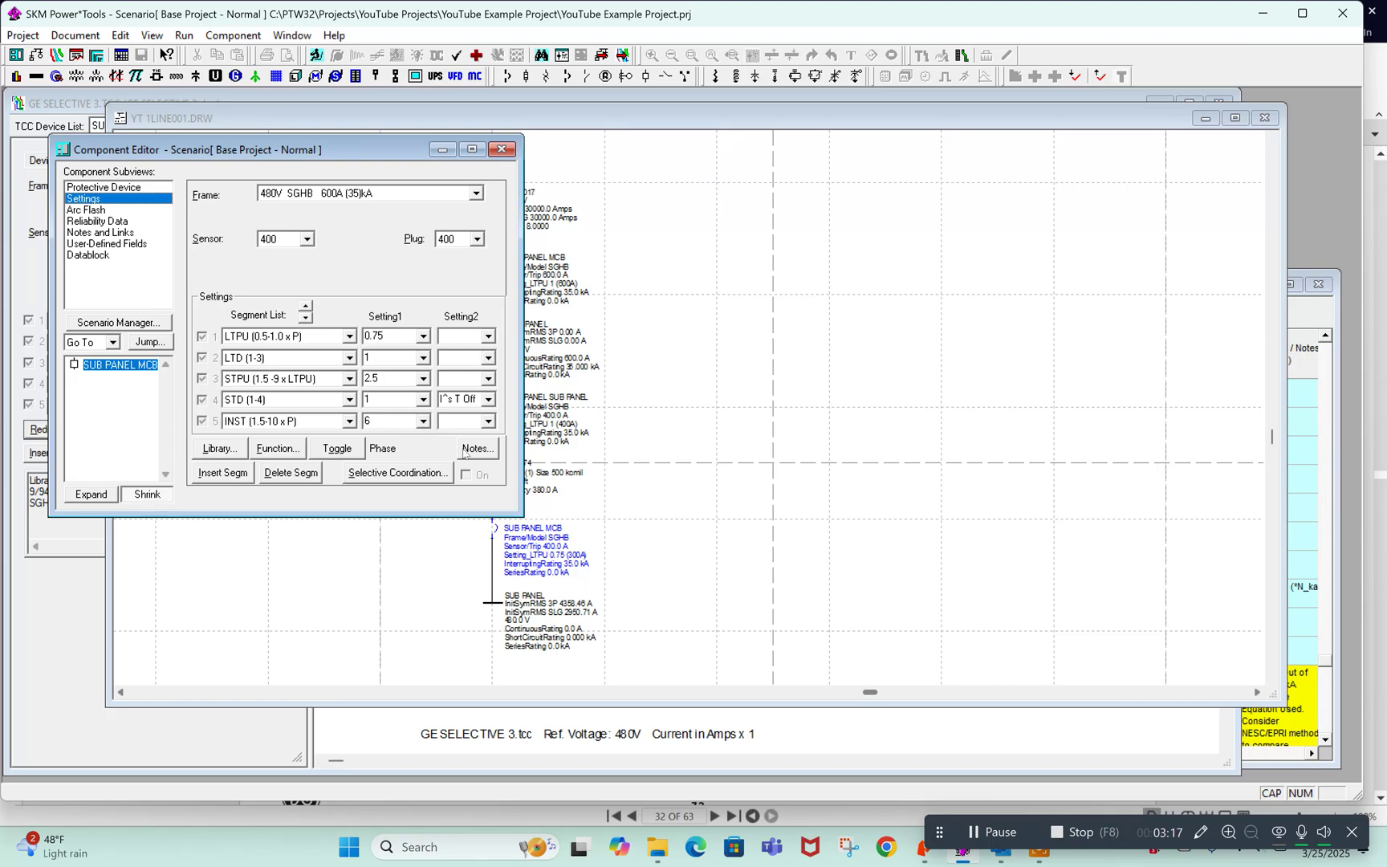
# On the GE SELECTIVE 3 TCC, nudge MAIN PANEL MCB right and raise MAIN PANEL SUB PANEL's short-time pickup to 2.
pyautogui.click(392, 562)
pyautogui.click(143, 746)
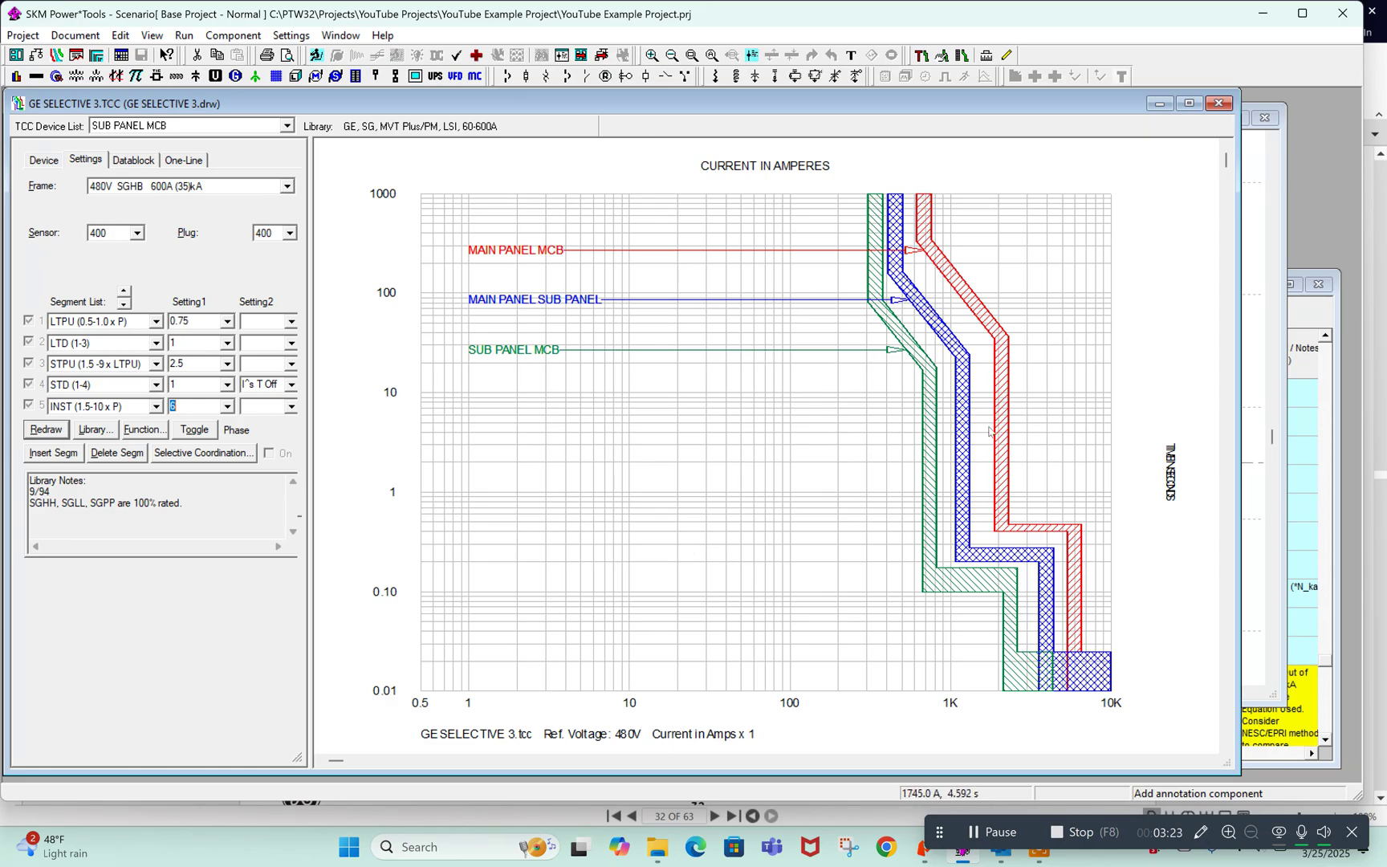
pyautogui.moveTo(1010, 448); pyautogui.dragTo(926, 472)
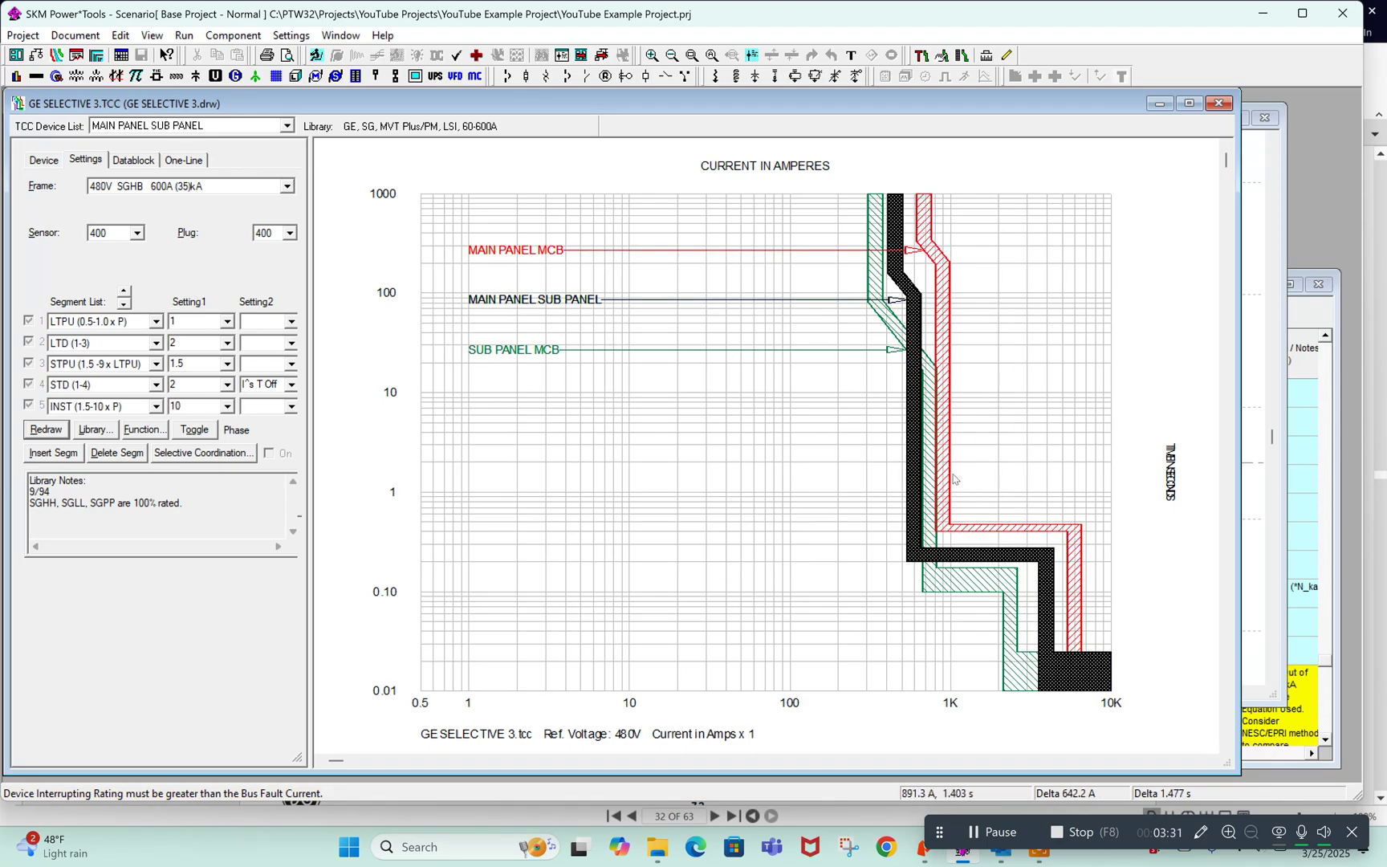
pyautogui.click(1061, 366)
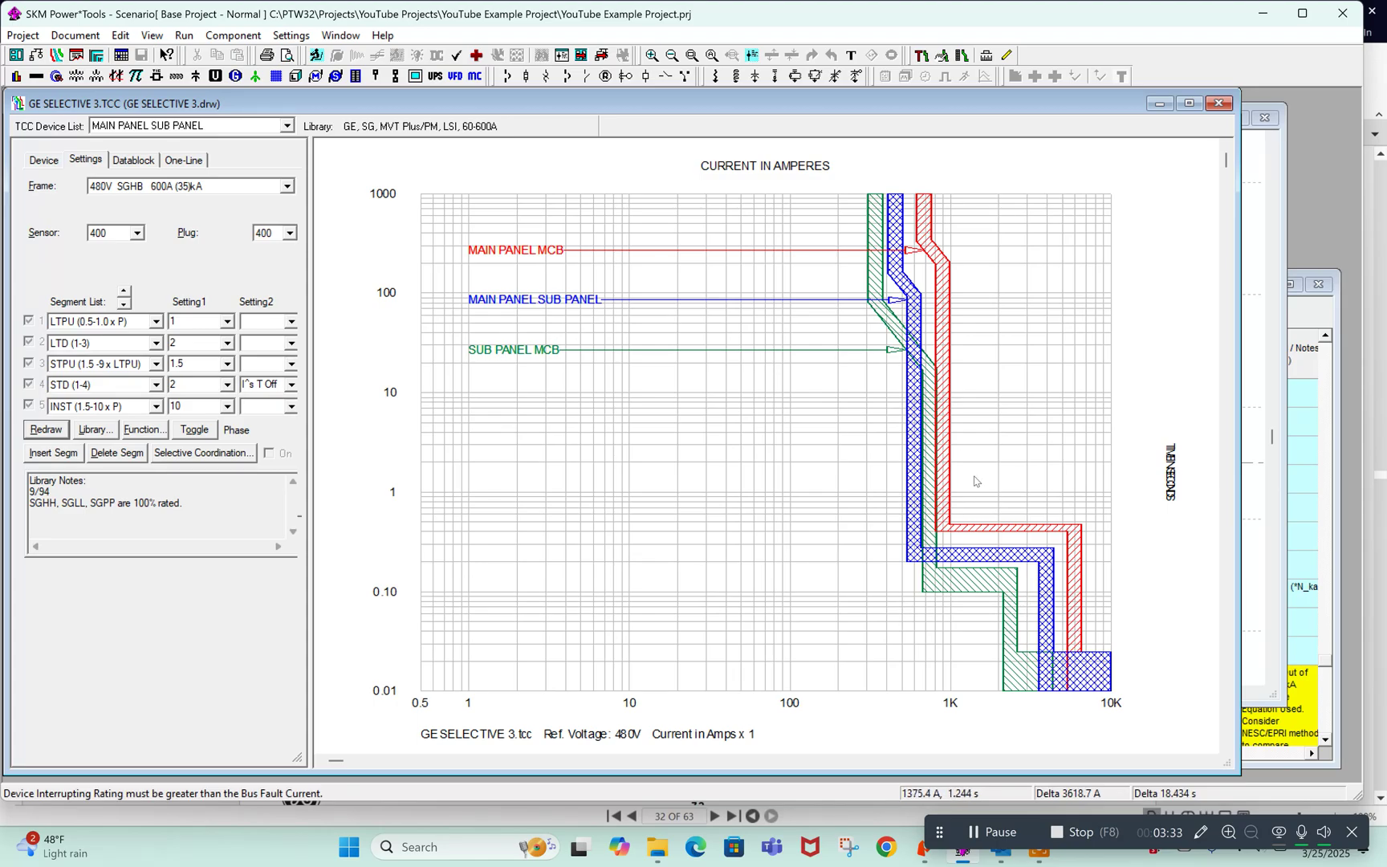
pyautogui.moveTo(951, 376)
pyautogui.mouseDown()
pyautogui.moveTo(1002, 375)
pyautogui.moveTo(973, 375)
pyautogui.mouseUp()
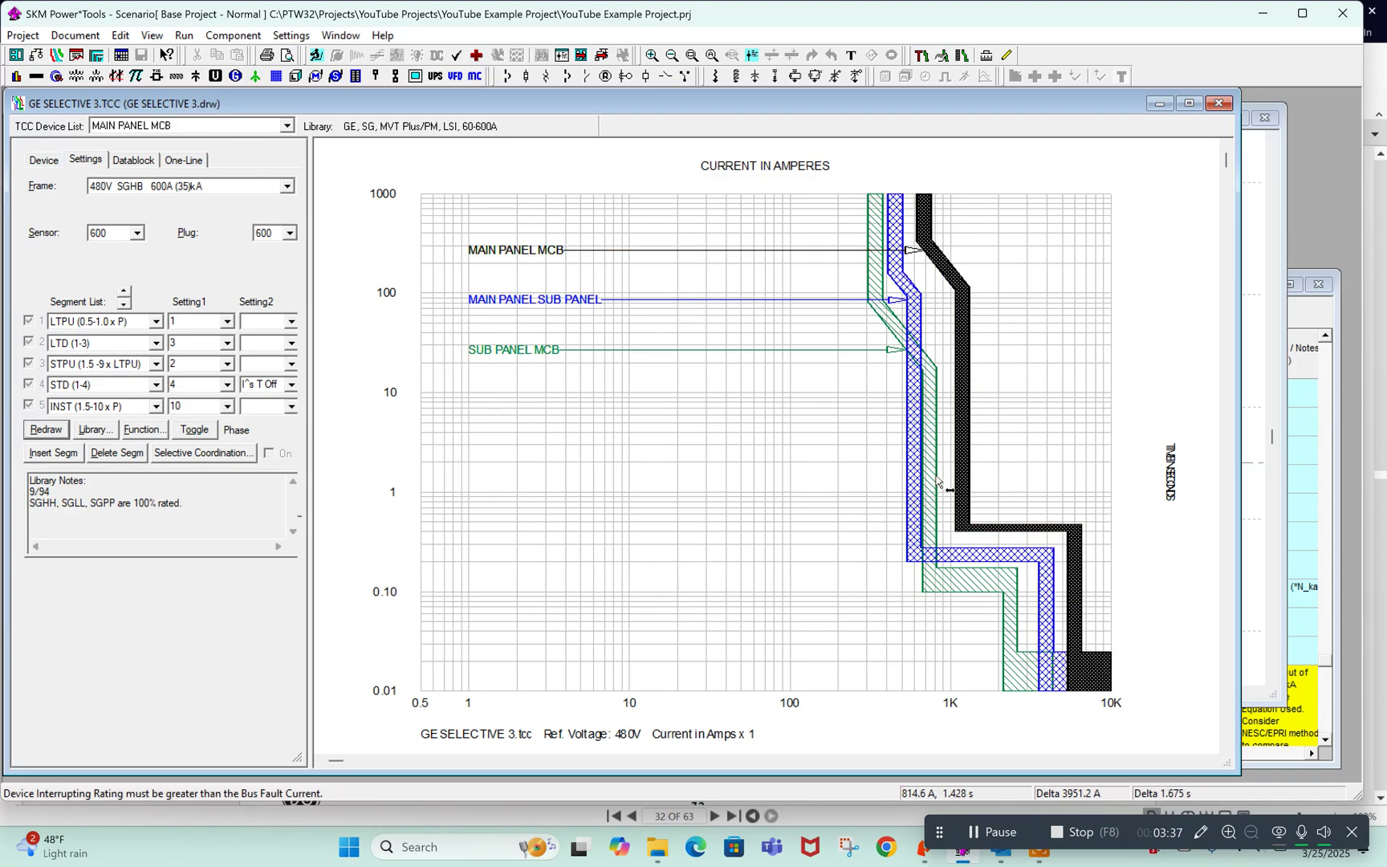
pyautogui.click(921, 463)
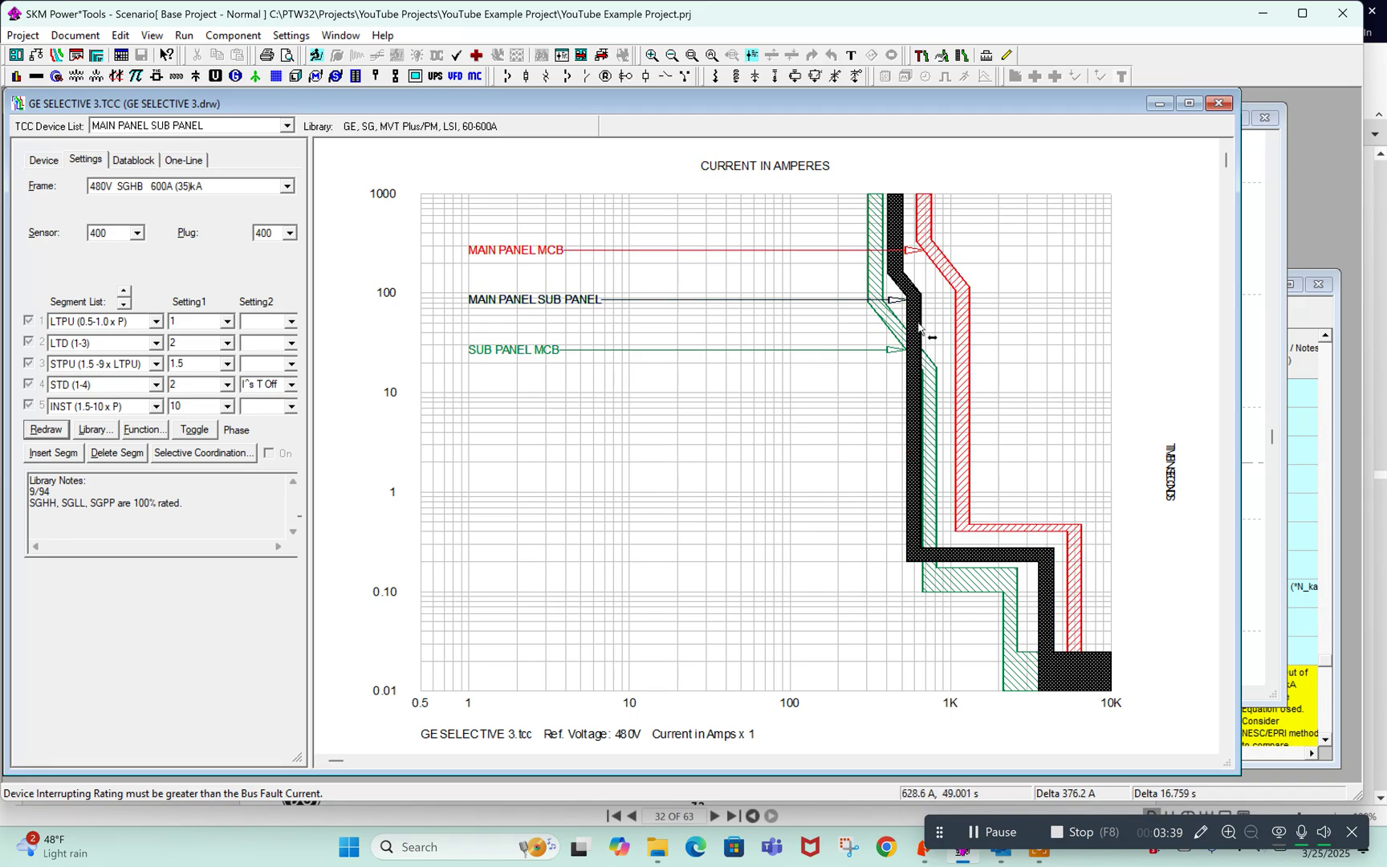
pyautogui.moveTo(927, 328); pyautogui.dragTo(949, 331)
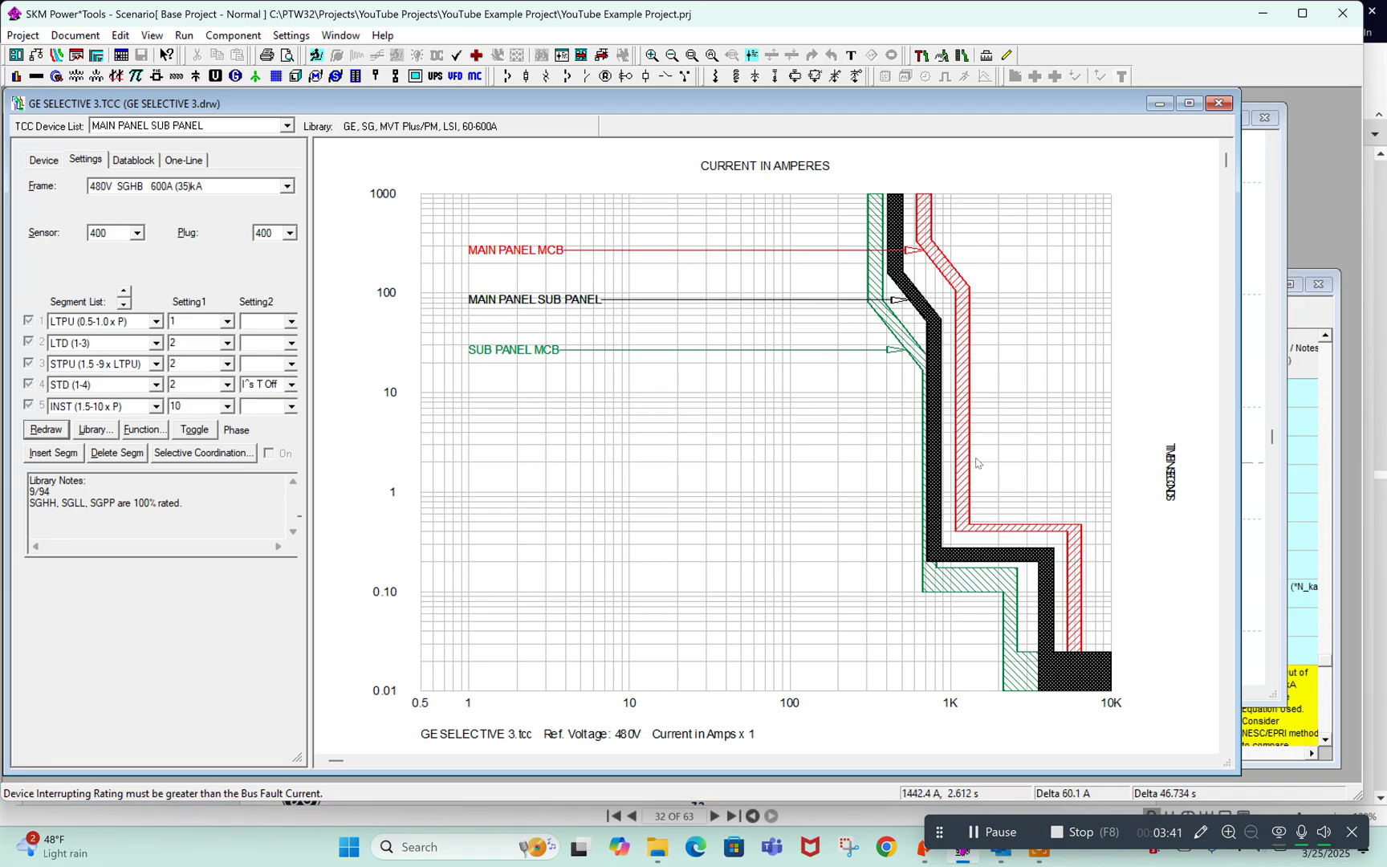
pyautogui.click(995, 530)
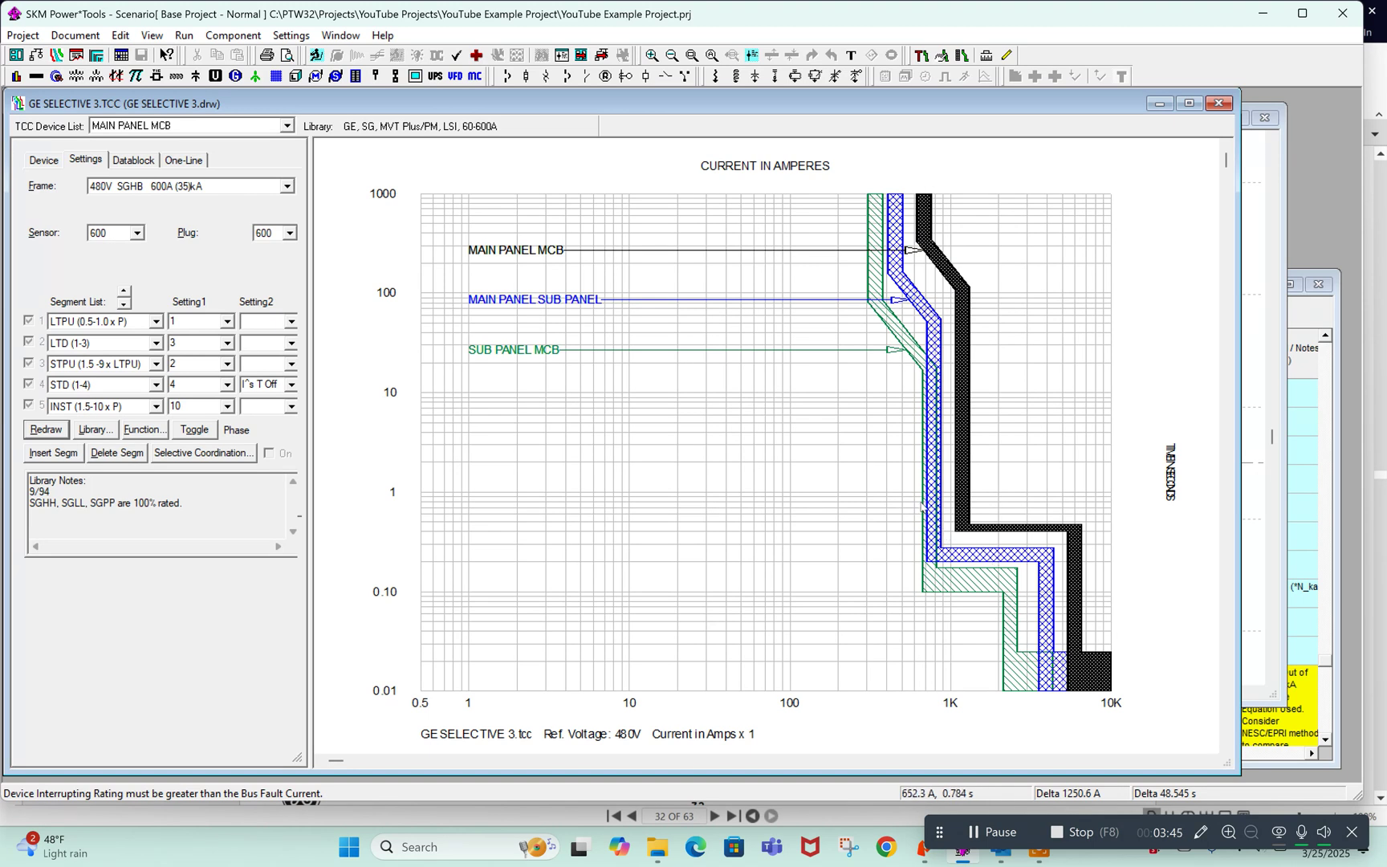
# Drag the SUB PANEL MCB short-time pickup down to 1.5.
pyautogui.click(910, 354)
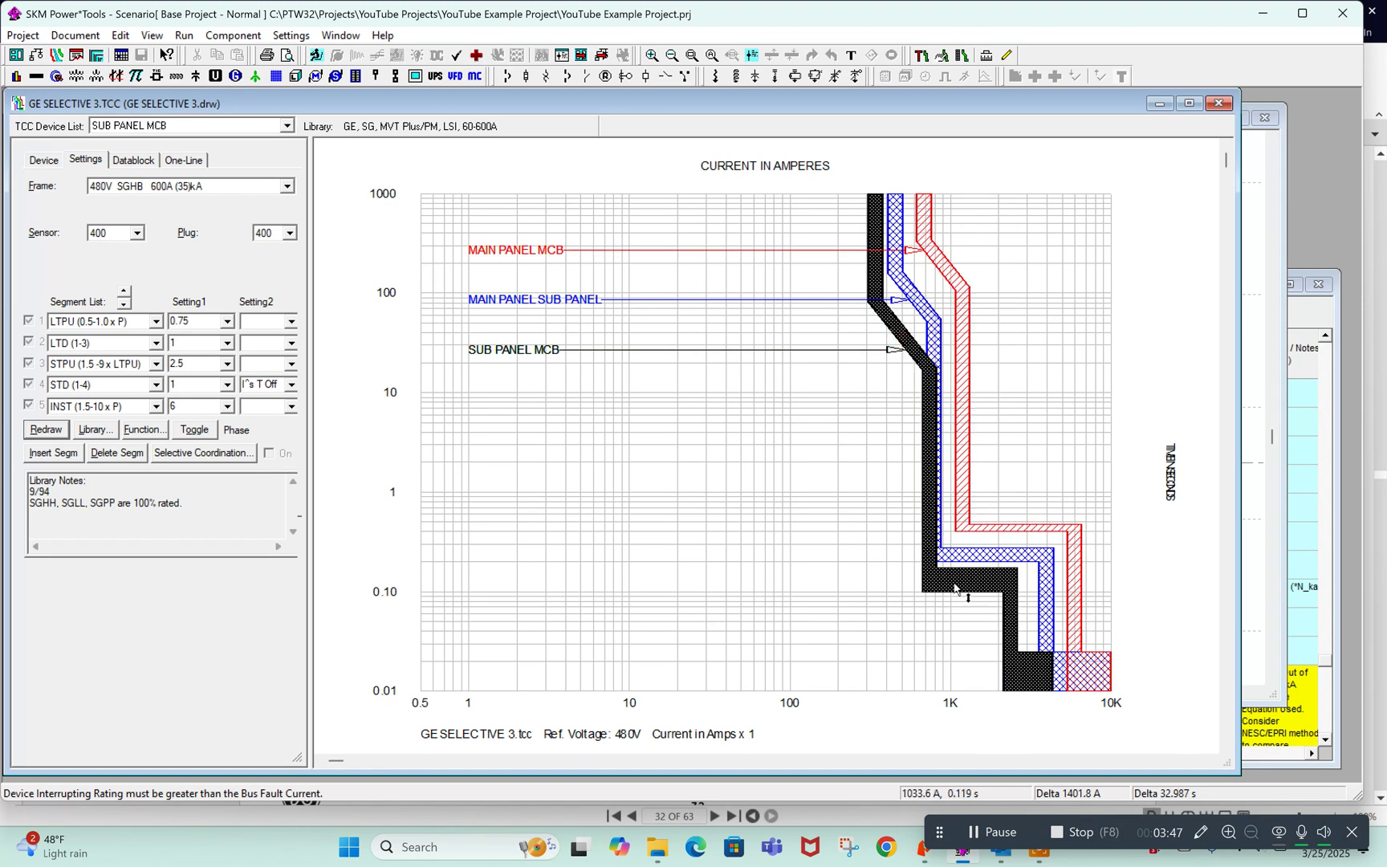
pyautogui.moveTo(924, 495); pyautogui.dragTo(900, 499)
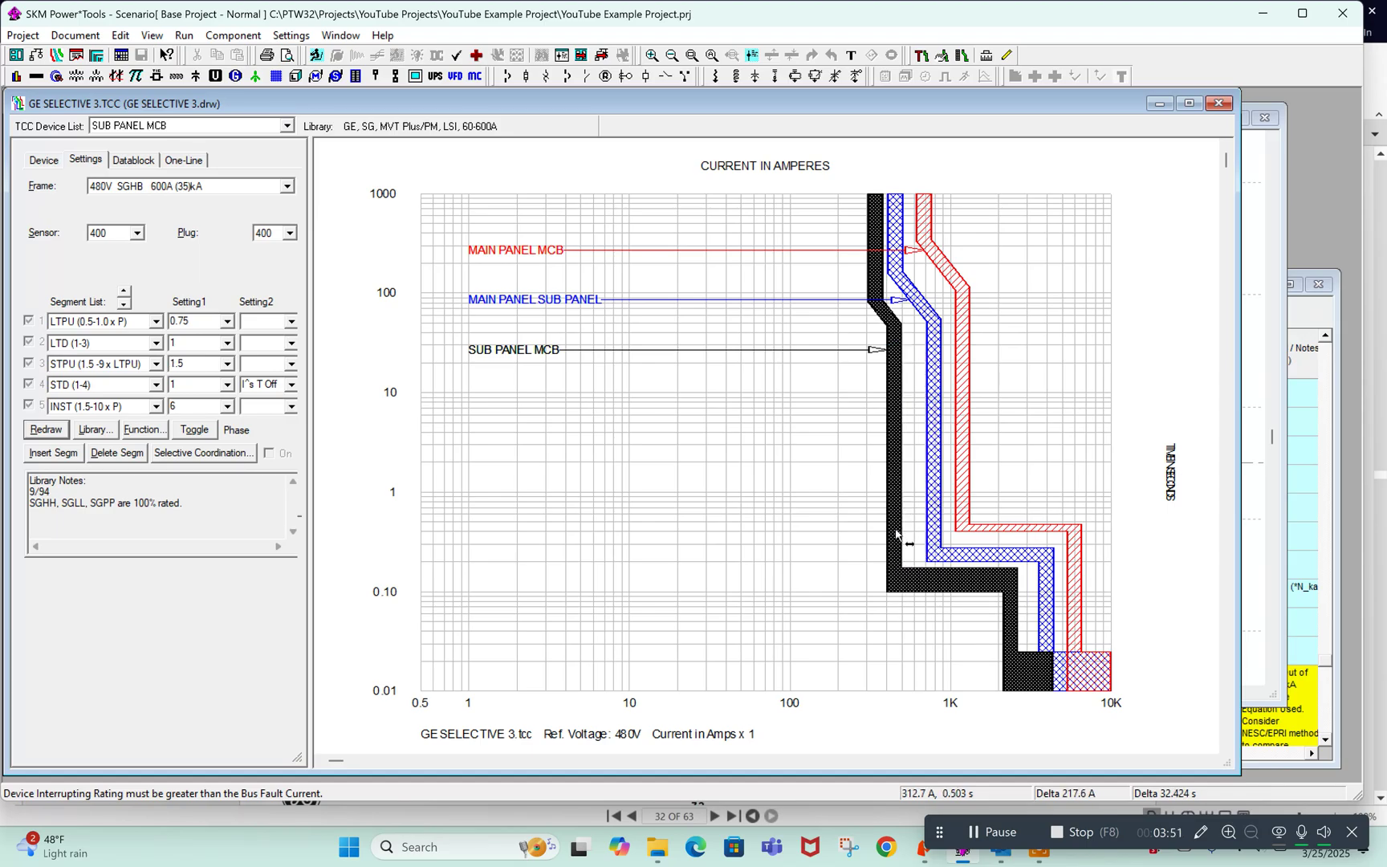
pyautogui.click(1073, 442)
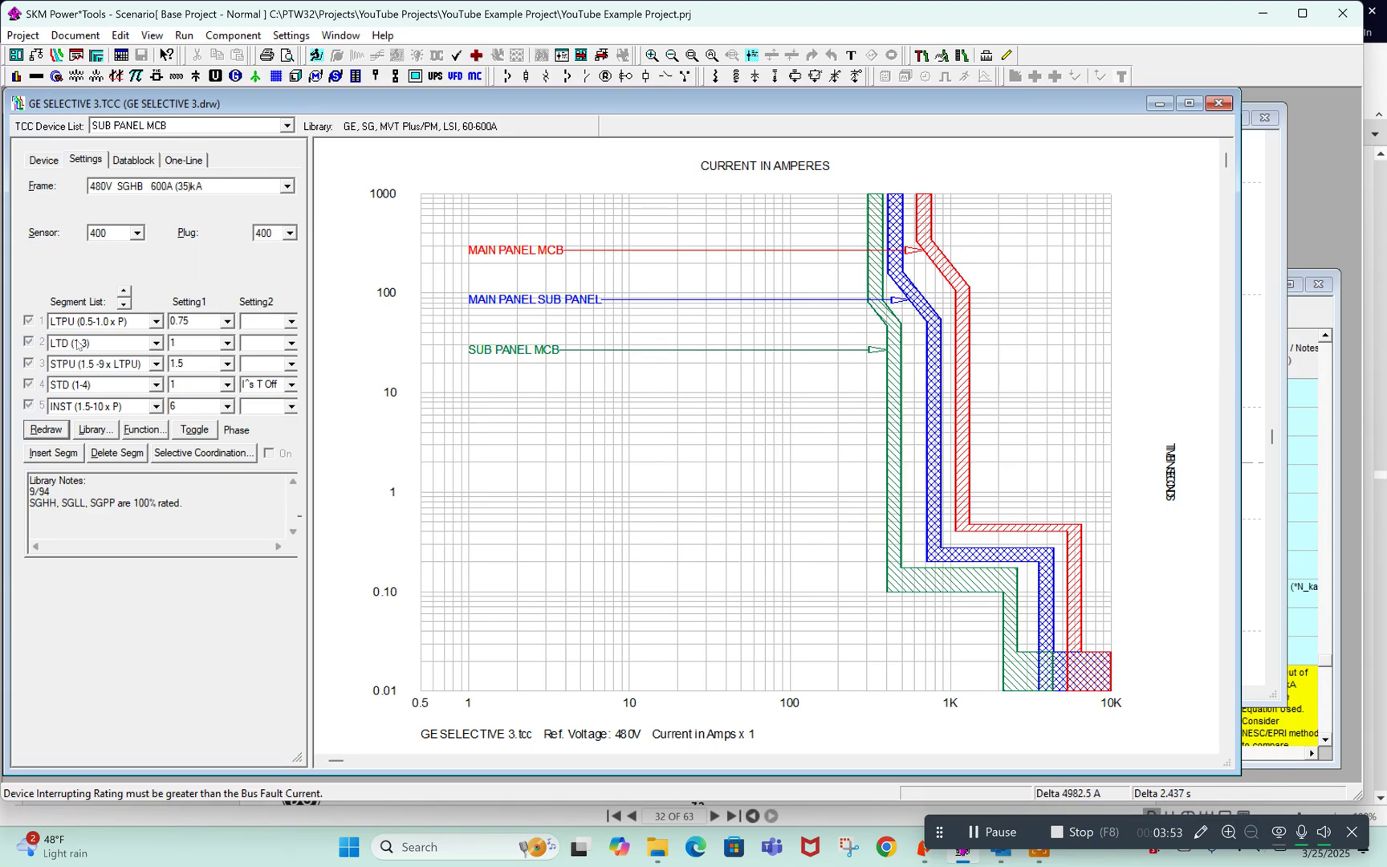
pyautogui.click(897, 400)
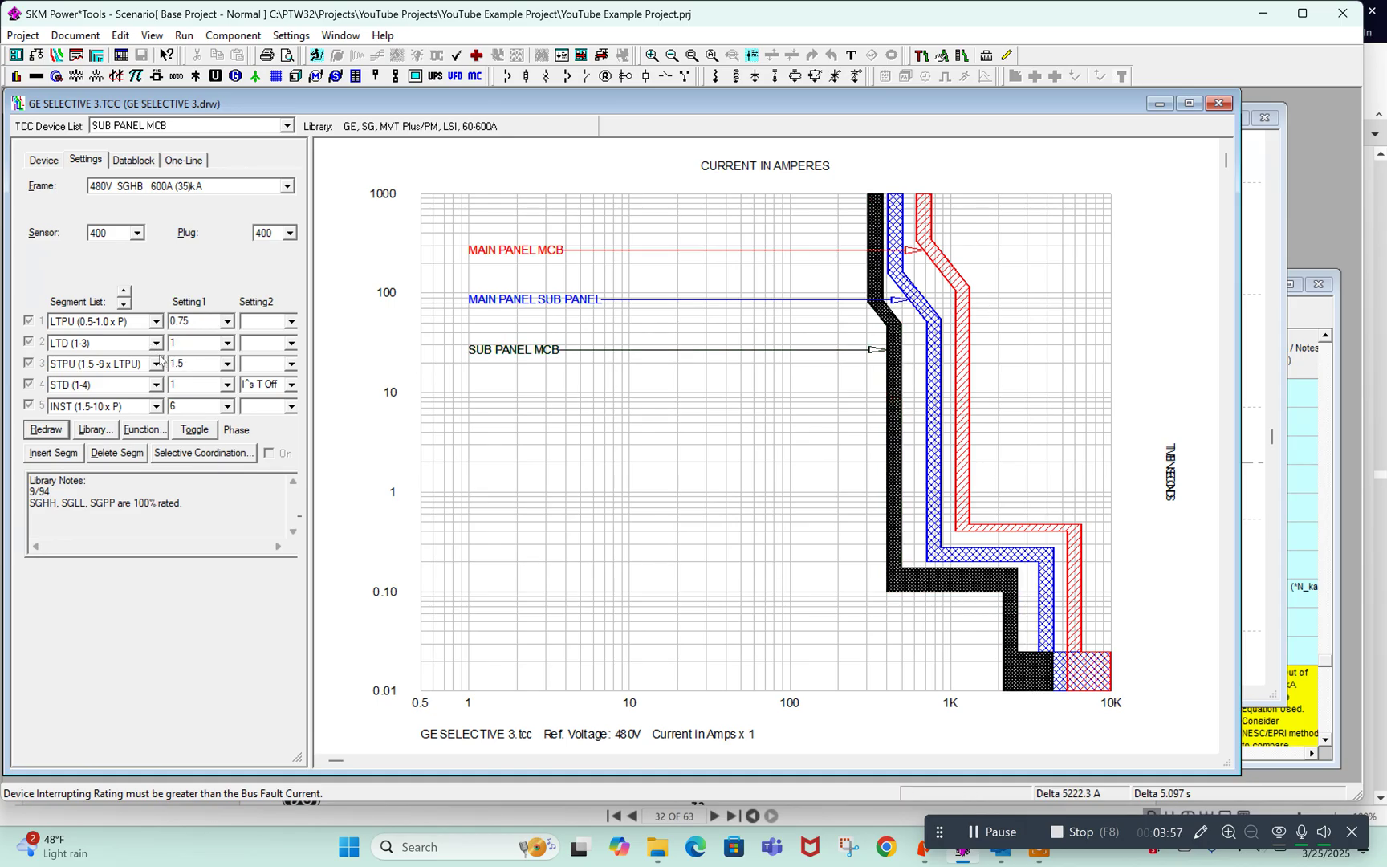
# Try SUB PANEL MCB long-time pickup 1 and 0.8, then restore 0.75 and compare all curves.
pyautogui.click(227, 321)
pyautogui.click(197, 411)
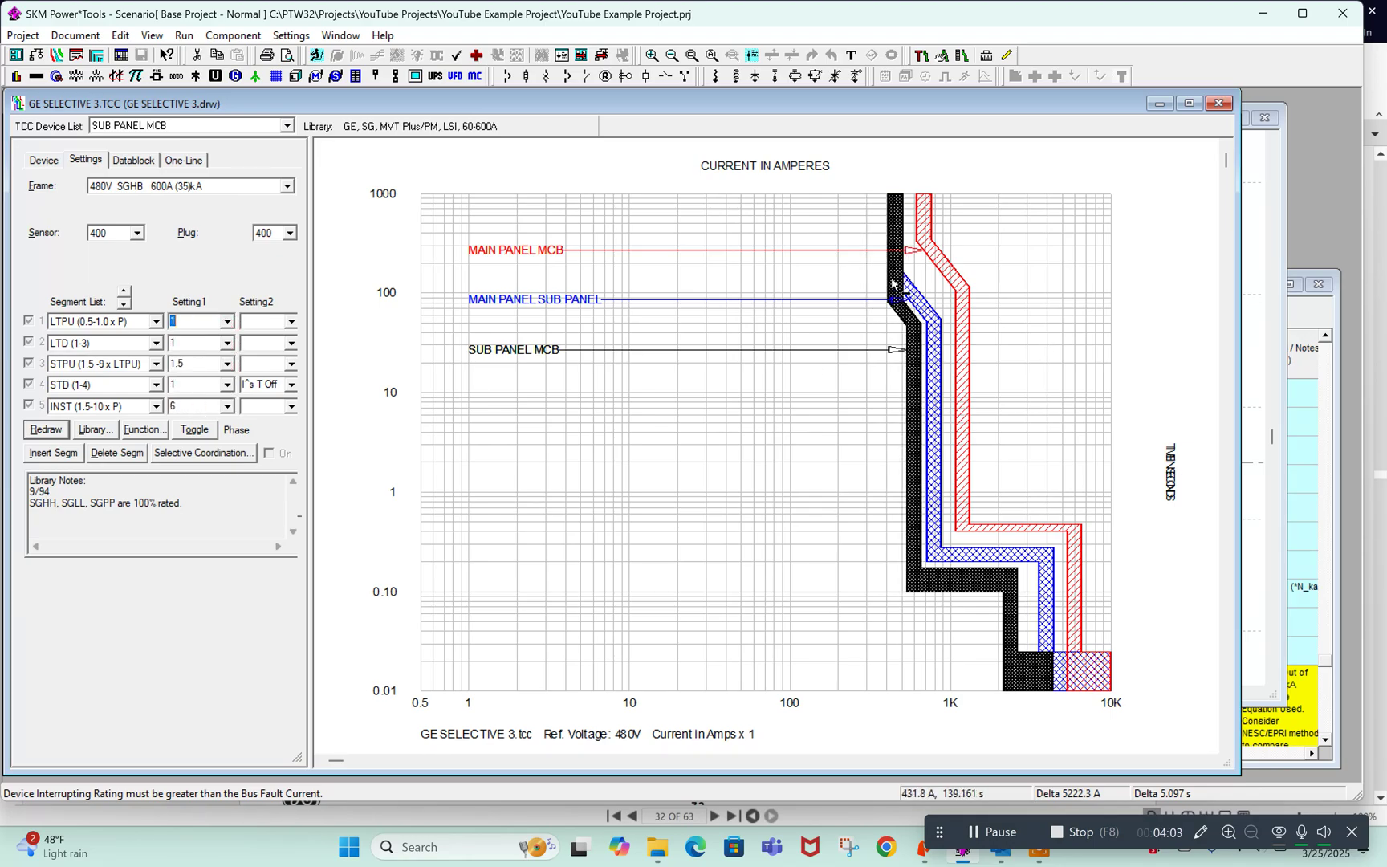
pyautogui.moveTo(892, 283); pyautogui.dragTo(857, 297)
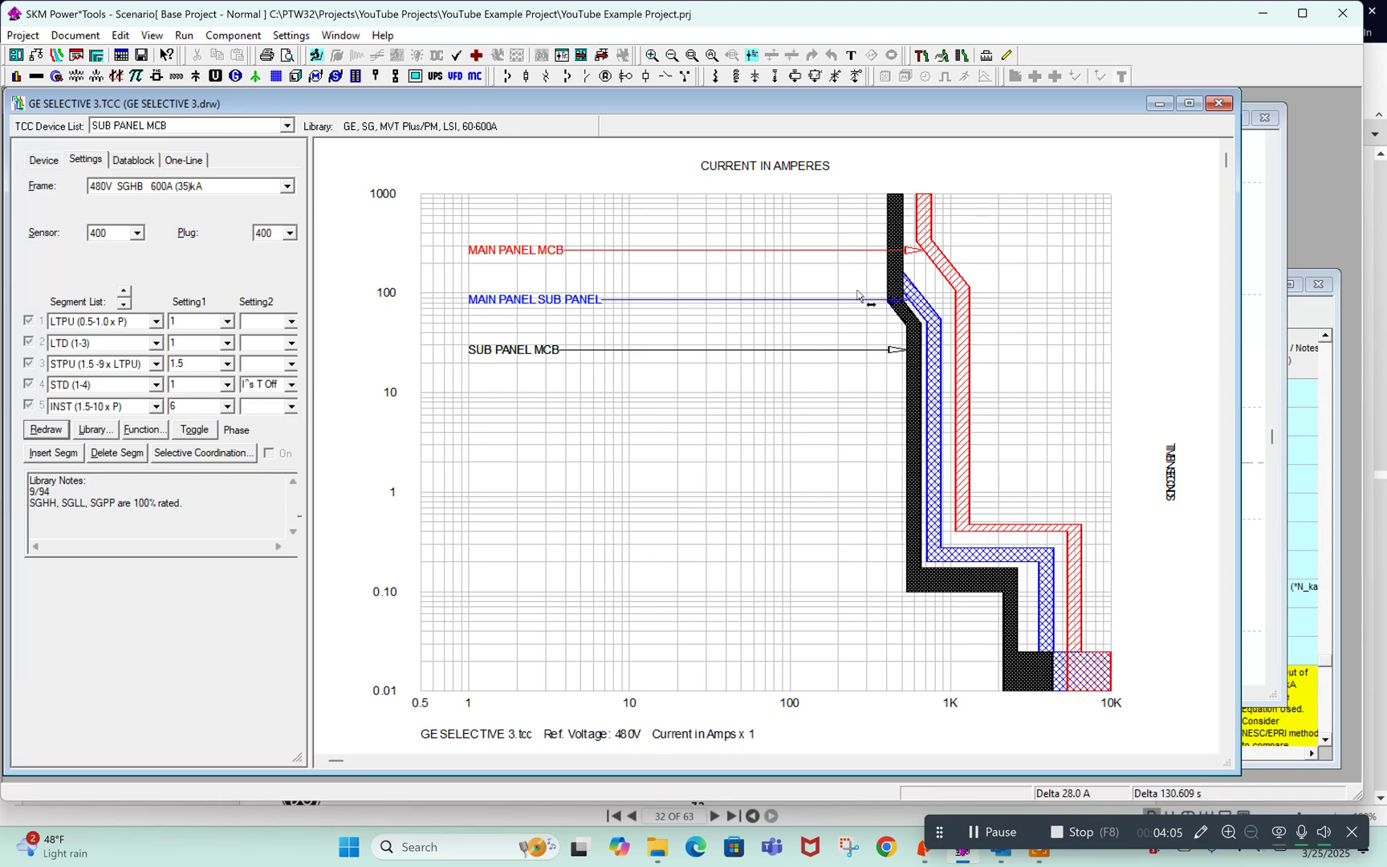
pyautogui.click(225, 322)
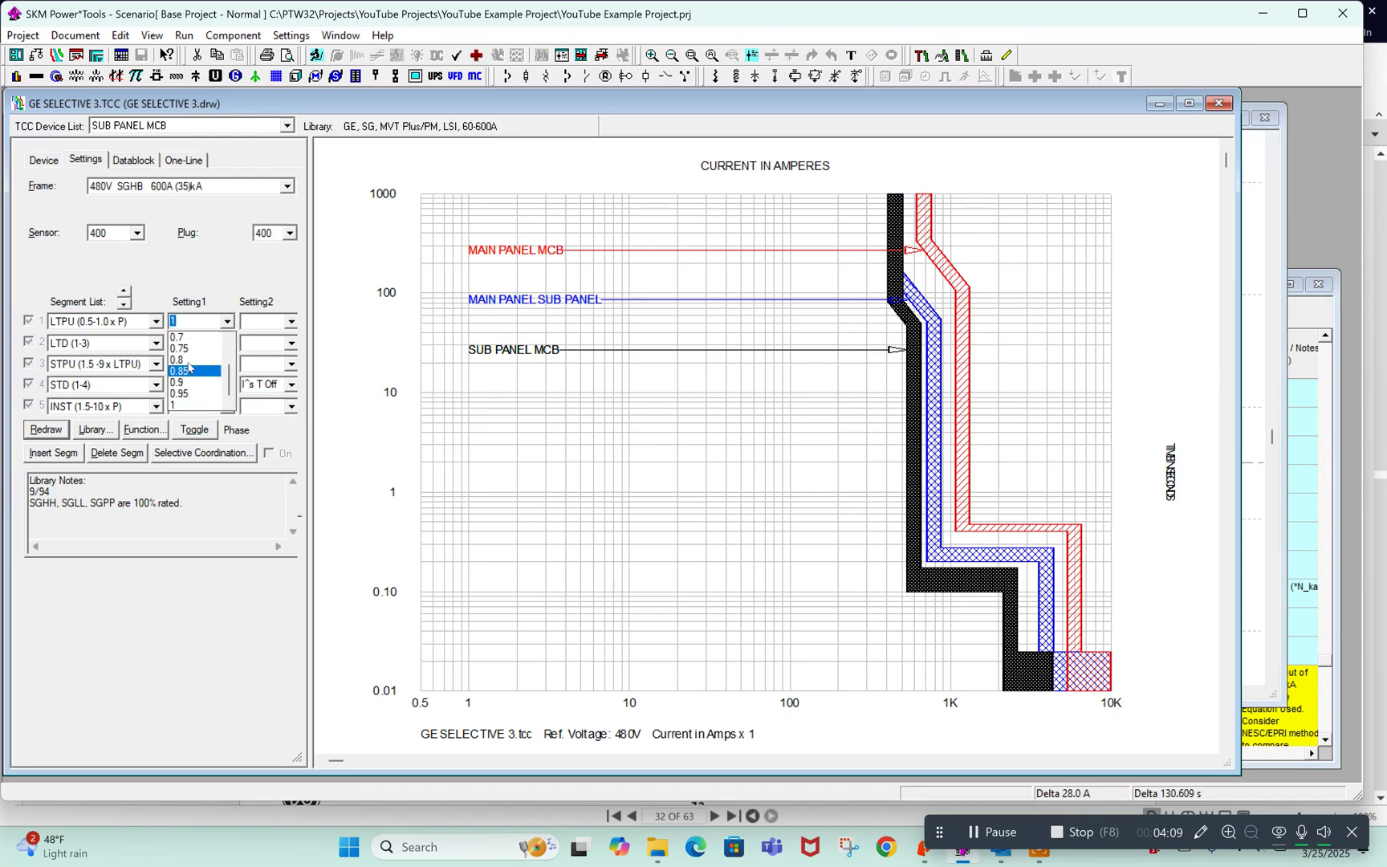
pyautogui.click(189, 361)
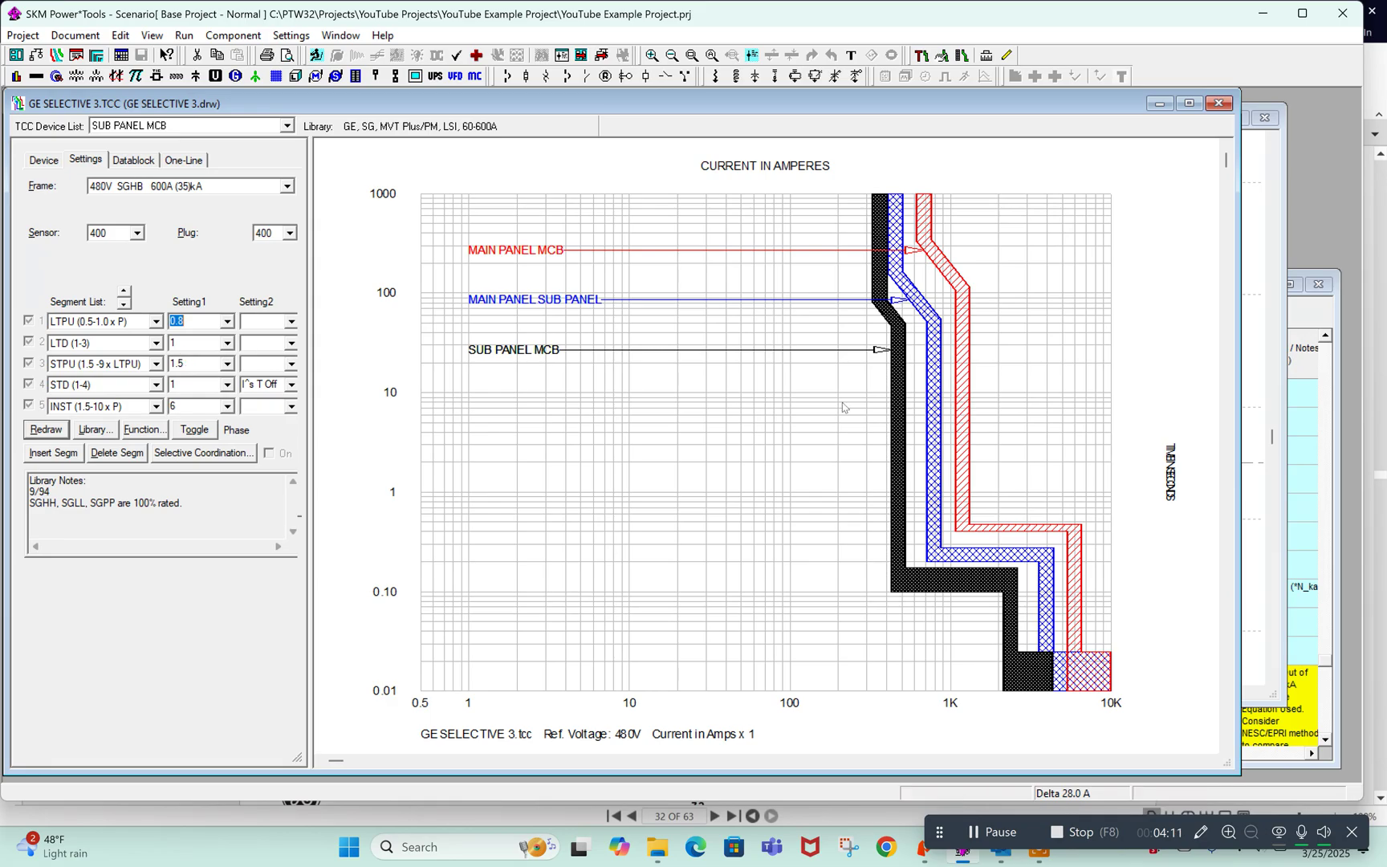
pyautogui.click(228, 322)
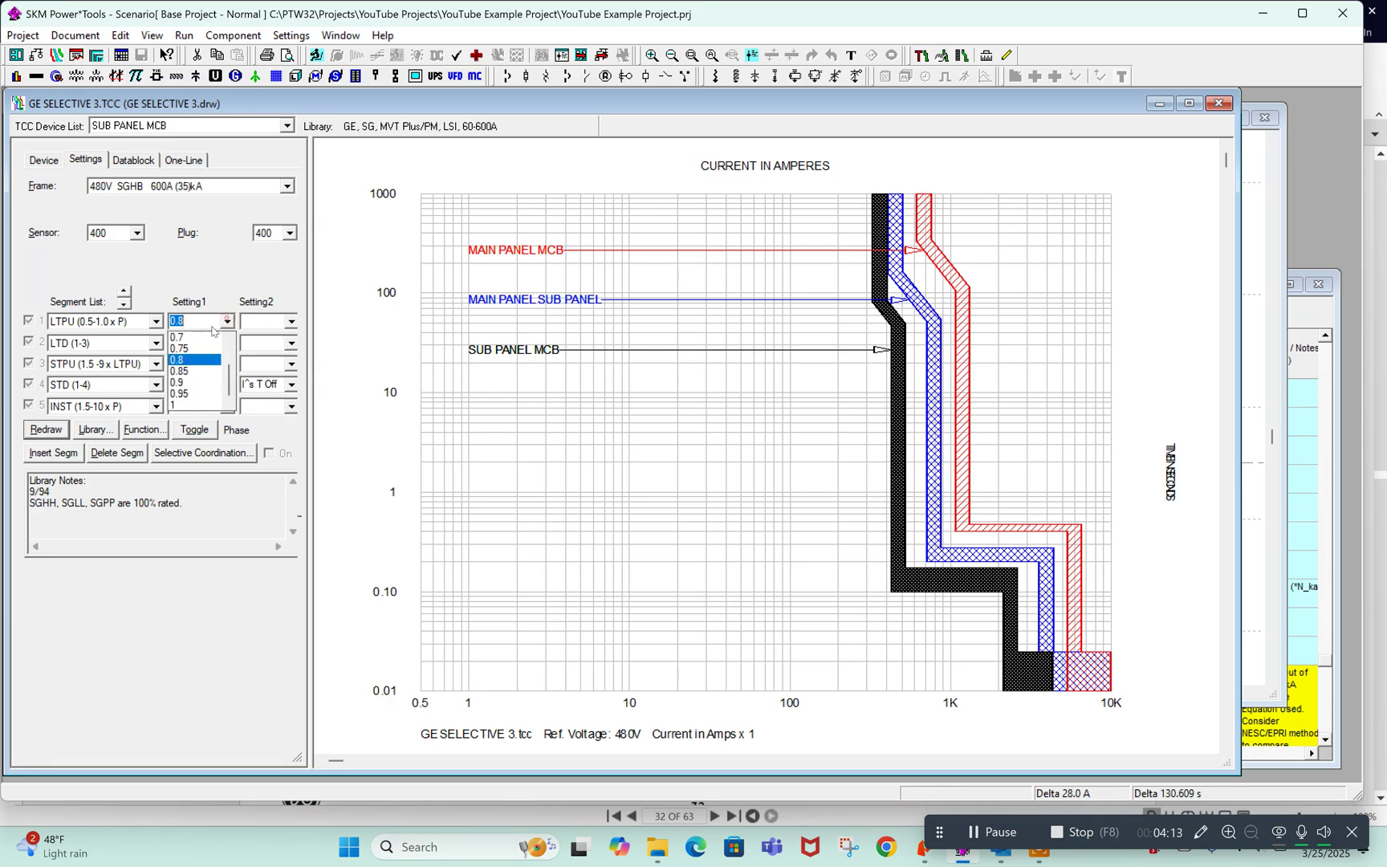
pyautogui.click(190, 348)
pyautogui.click(819, 501)
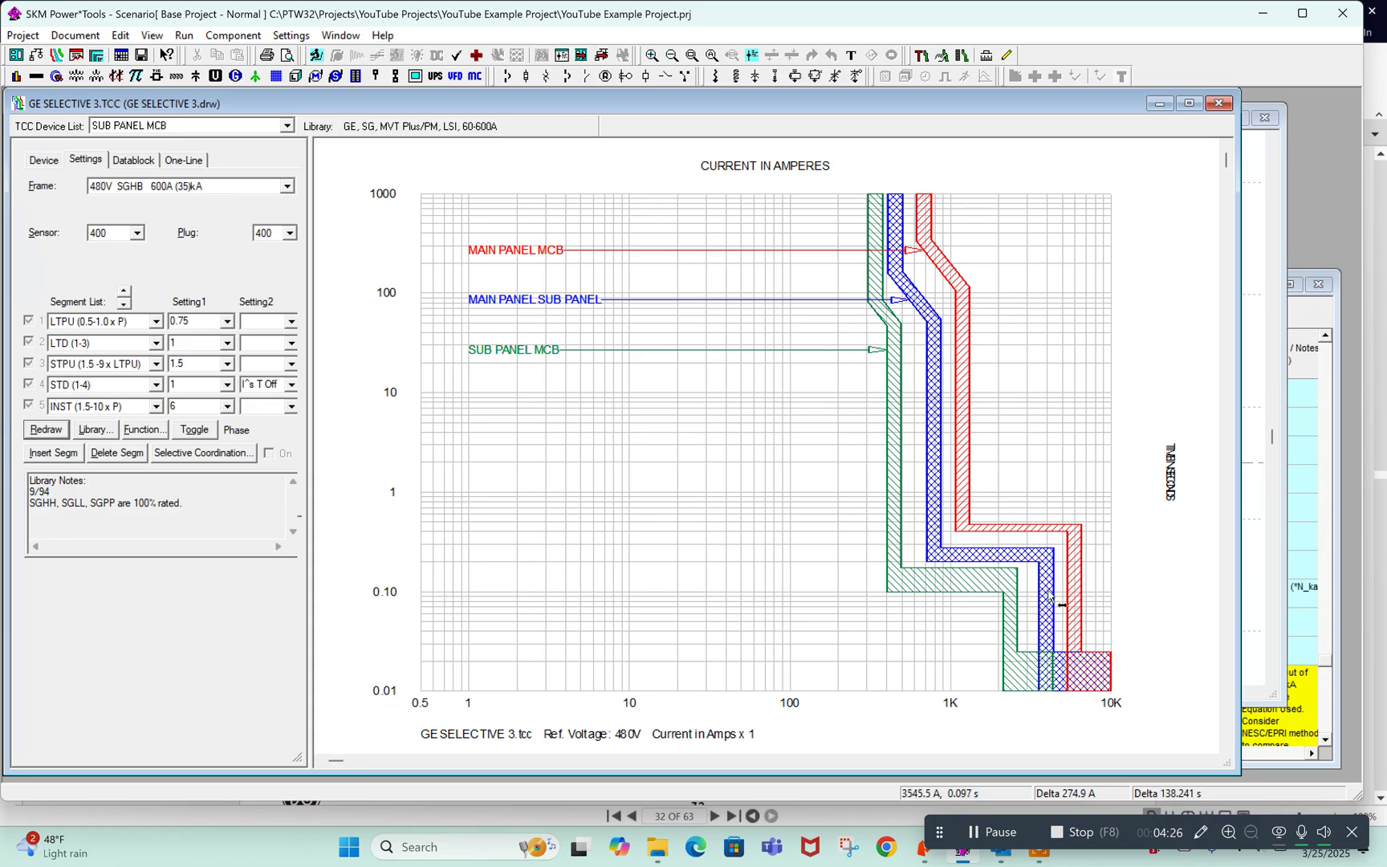
pyautogui.click(923, 852)
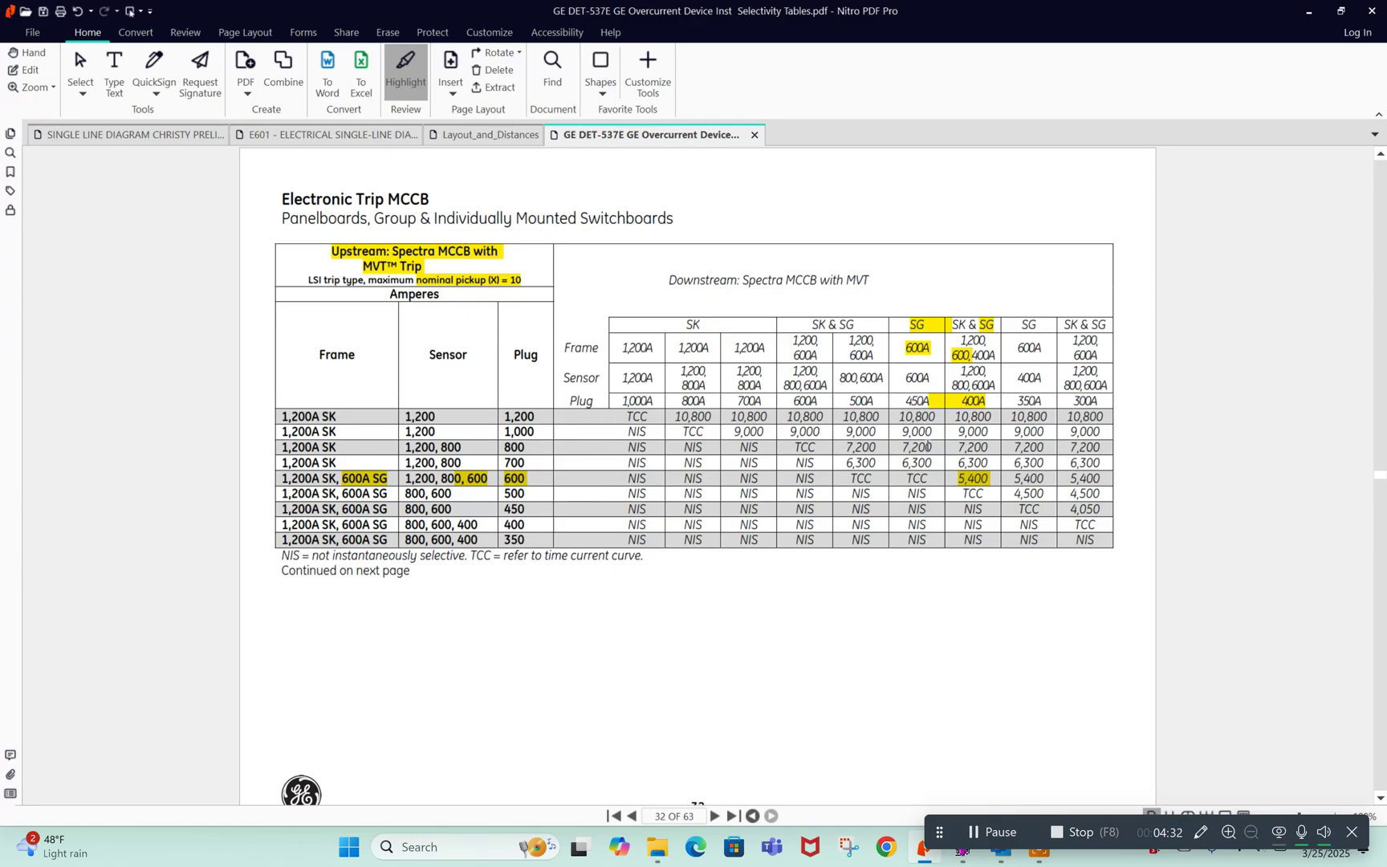
pyautogui.moveTo(931, 857)
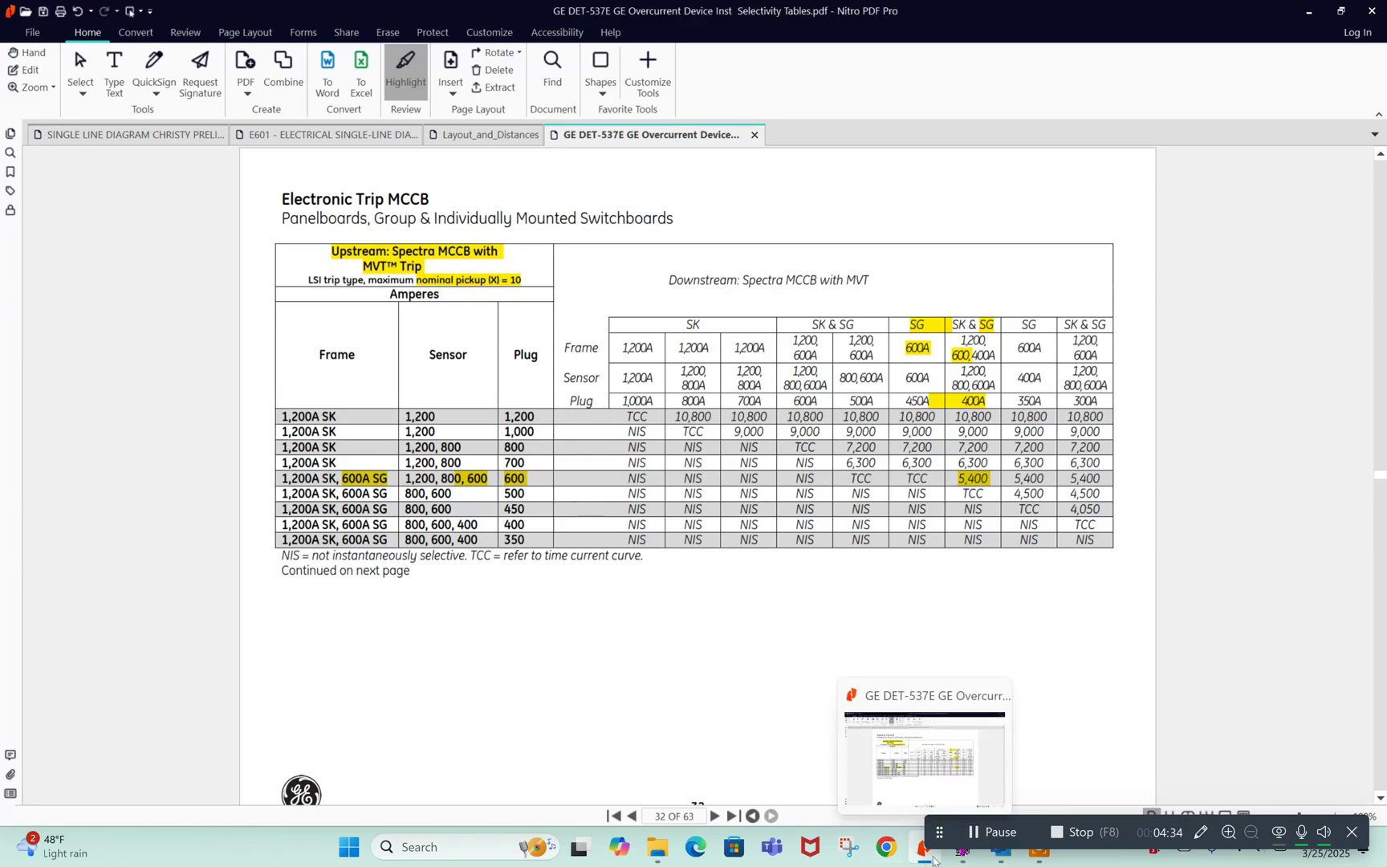
pyautogui.click(962, 852)
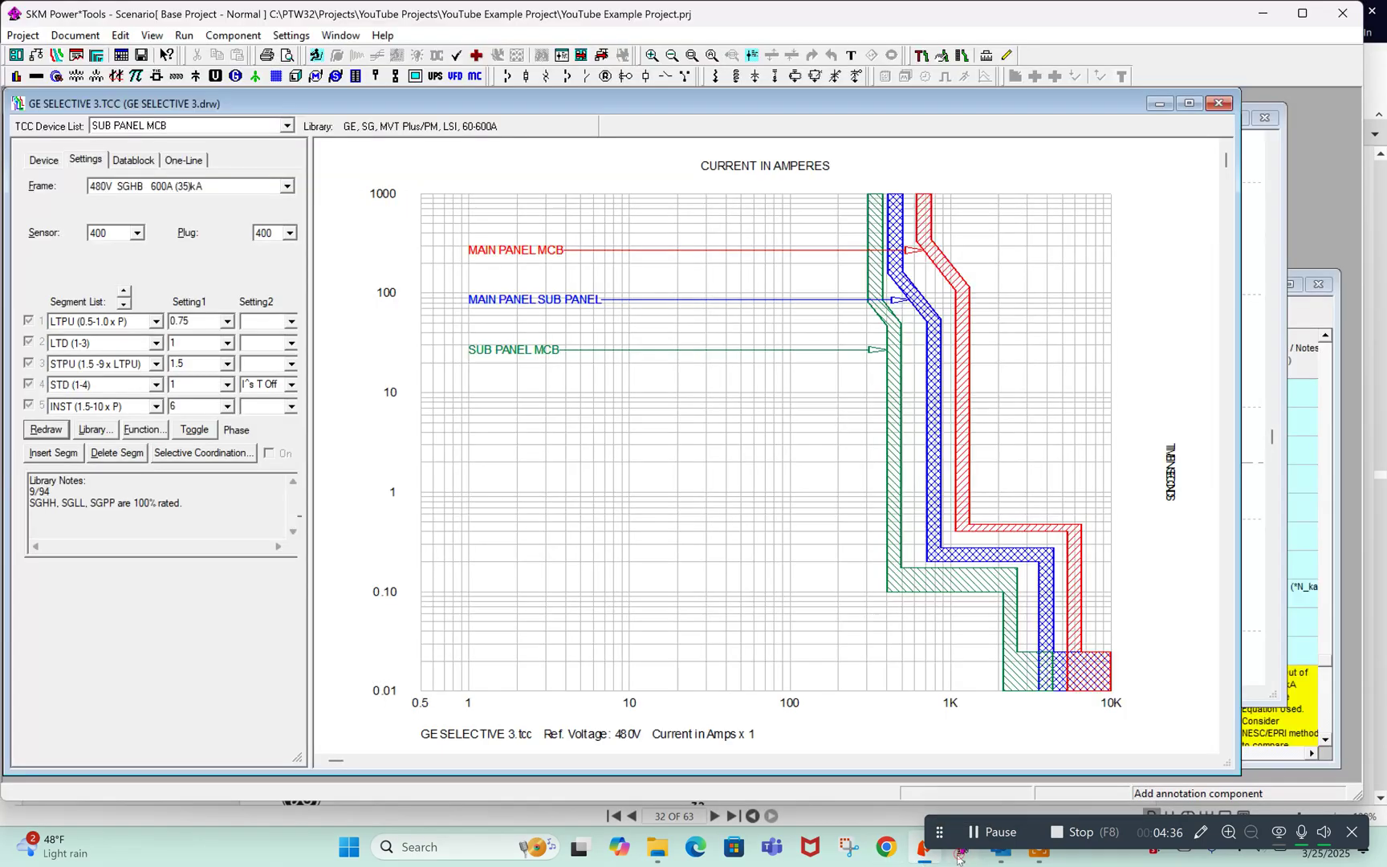
pyautogui.click(1044, 634)
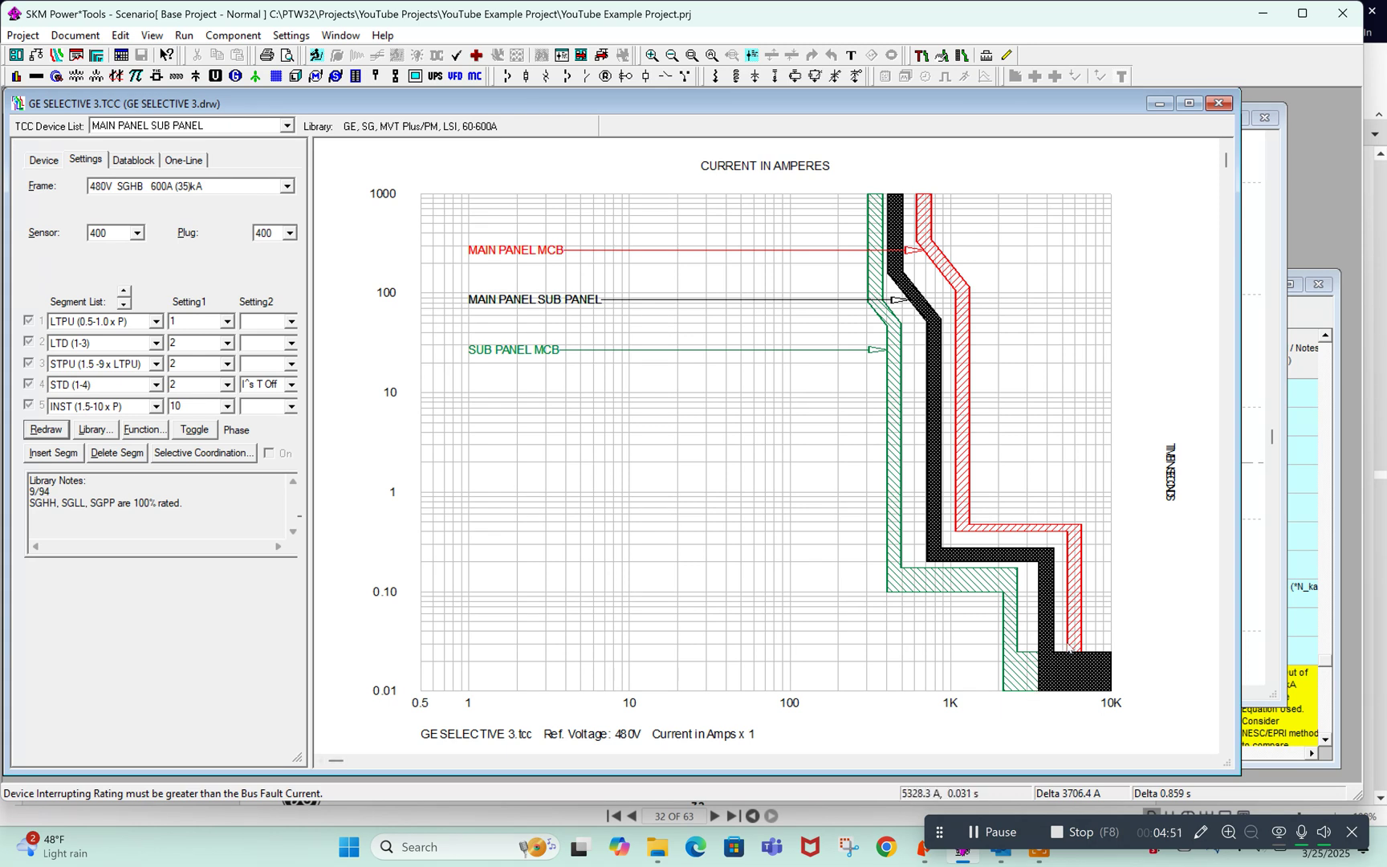
pyautogui.click(1097, 613)
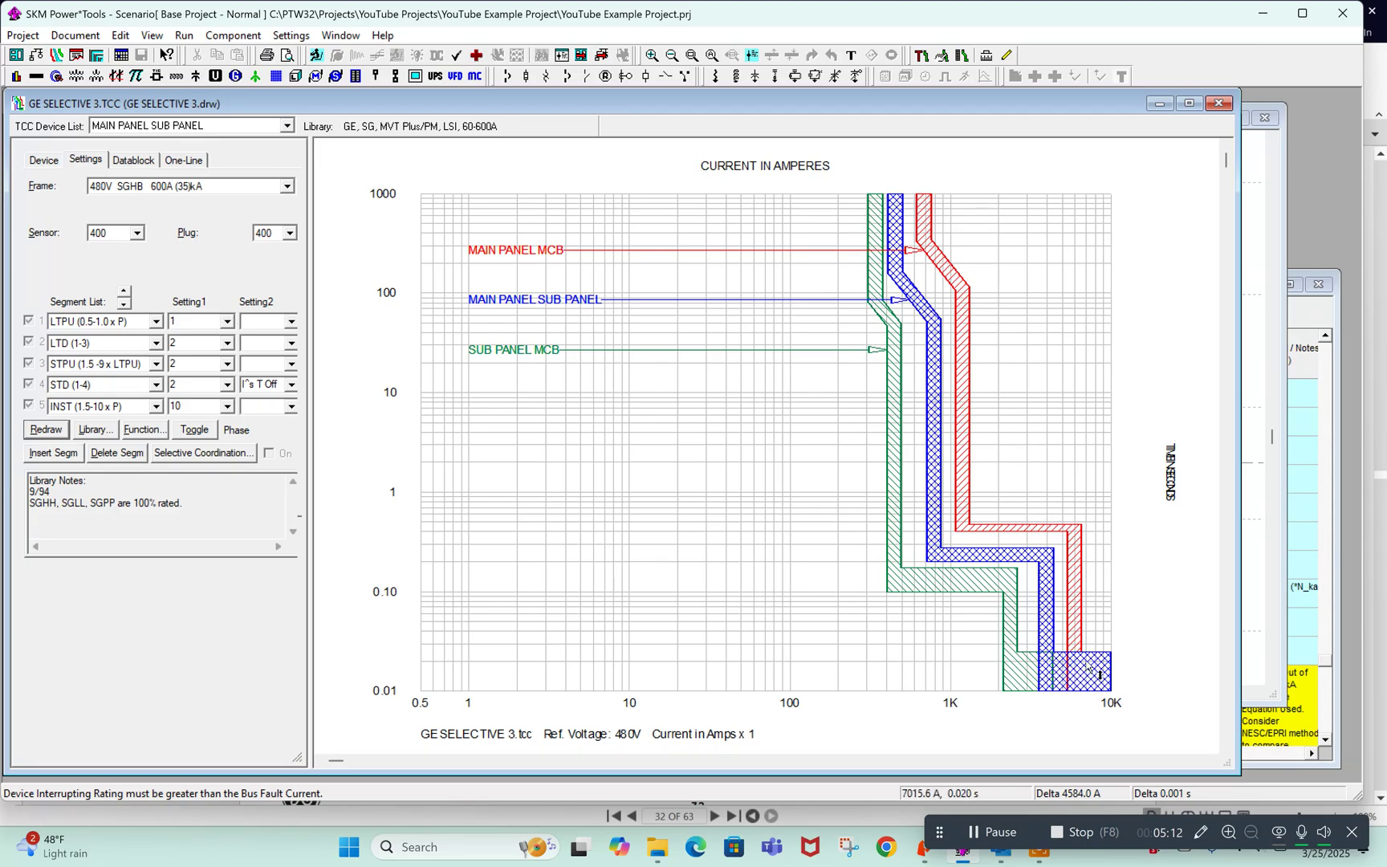
pyautogui.click(1077, 637)
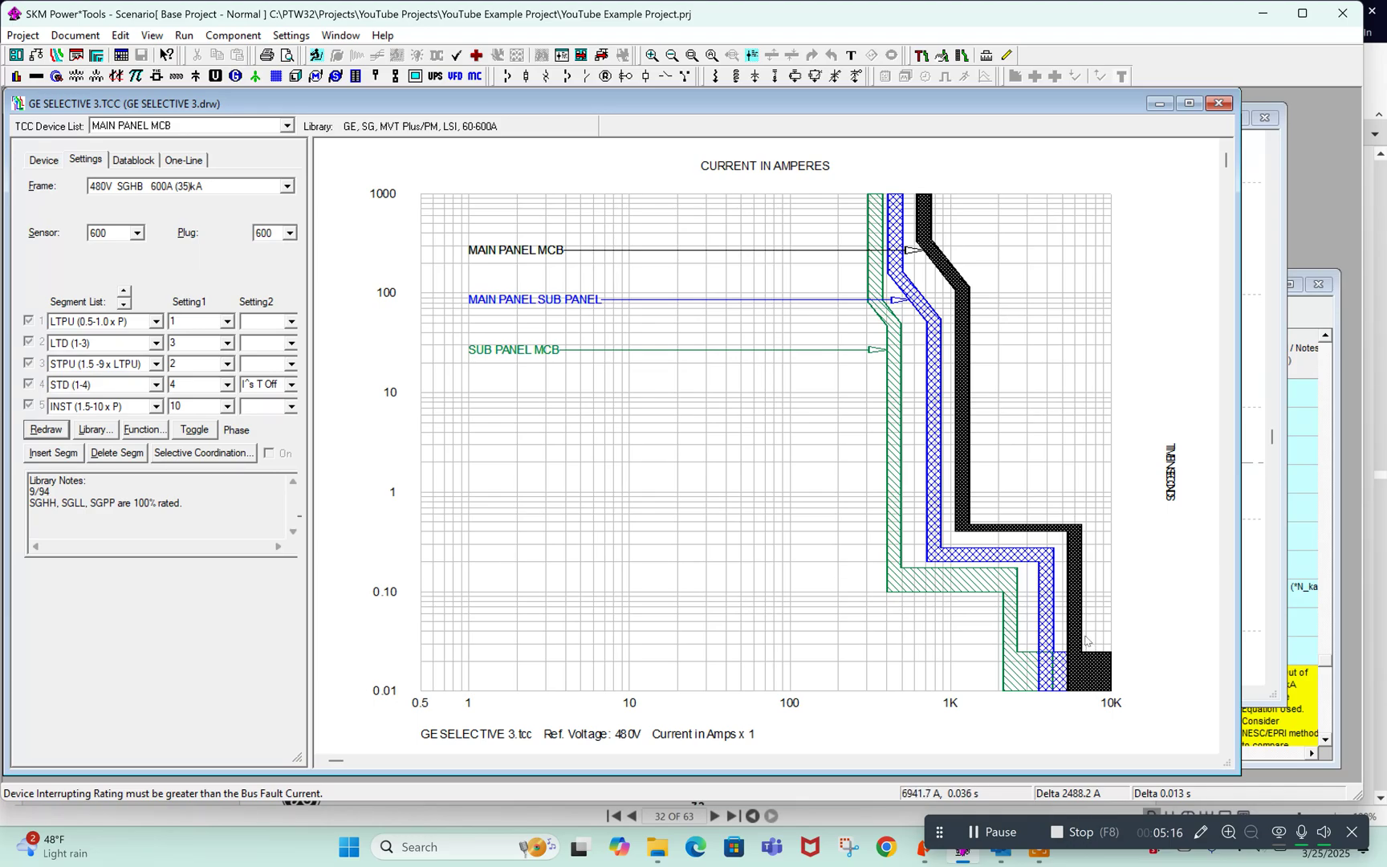
pyautogui.click(1011, 686)
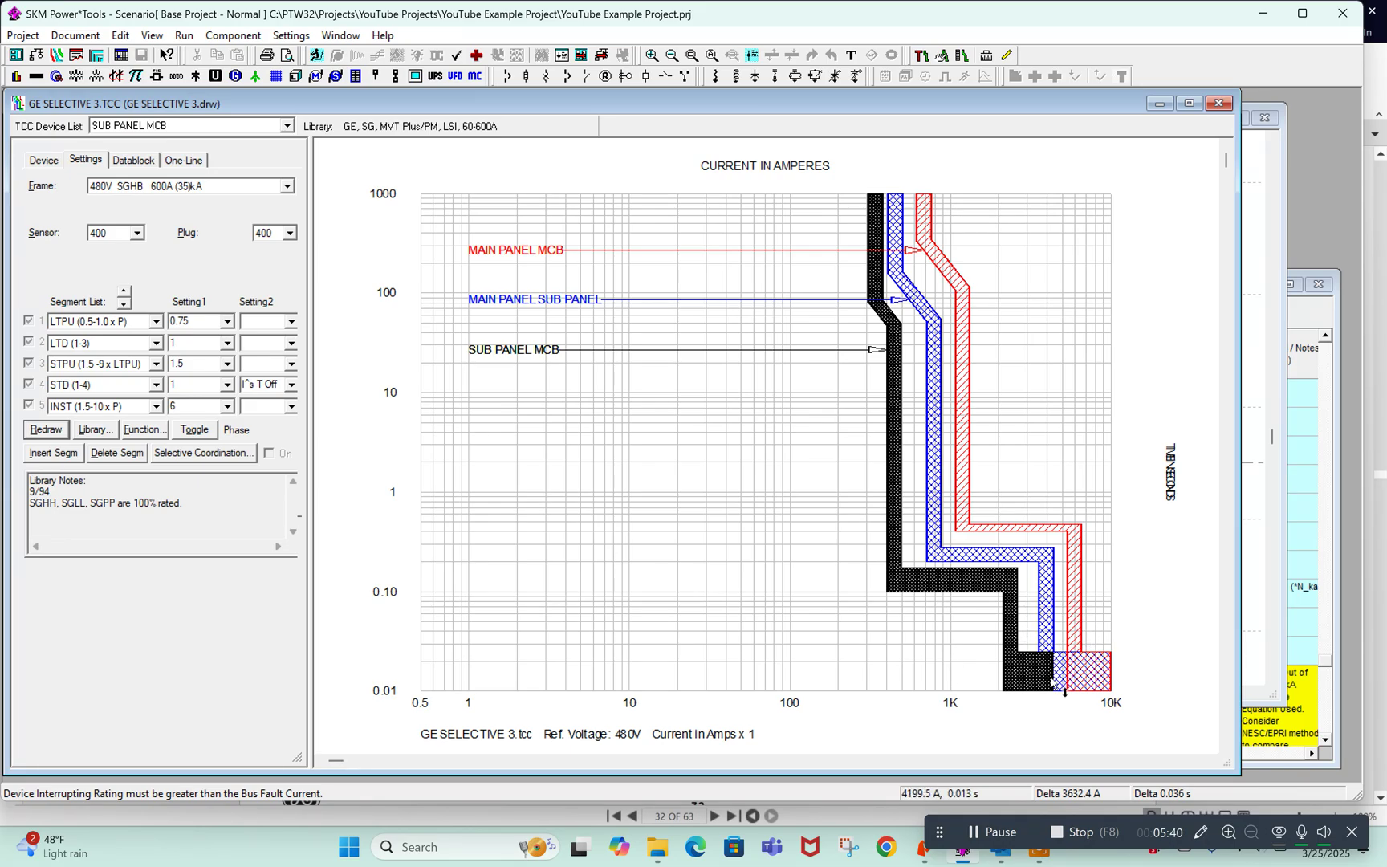
pyautogui.click(1255, 320)
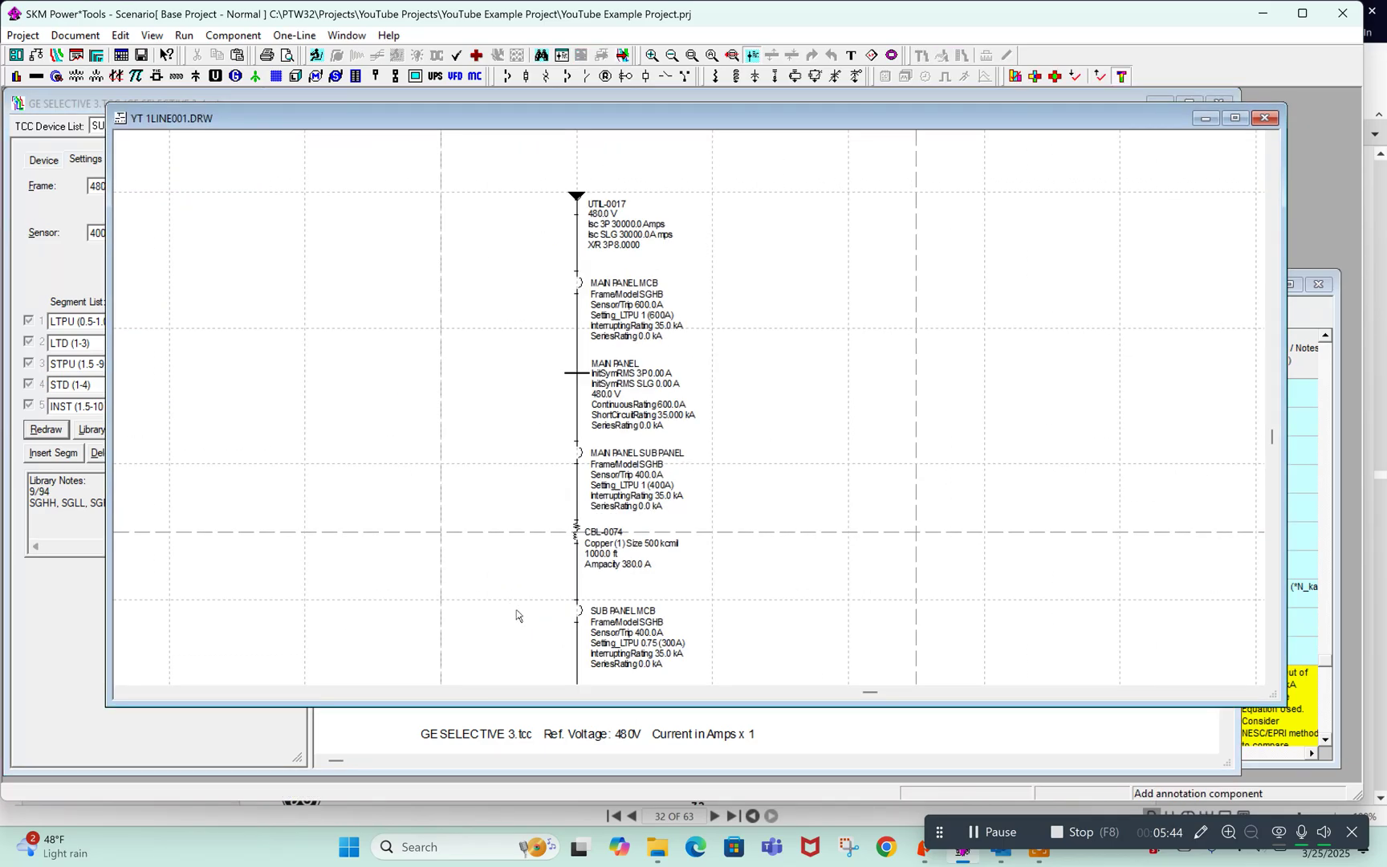
pyautogui.scroll(-3, 458, 371)
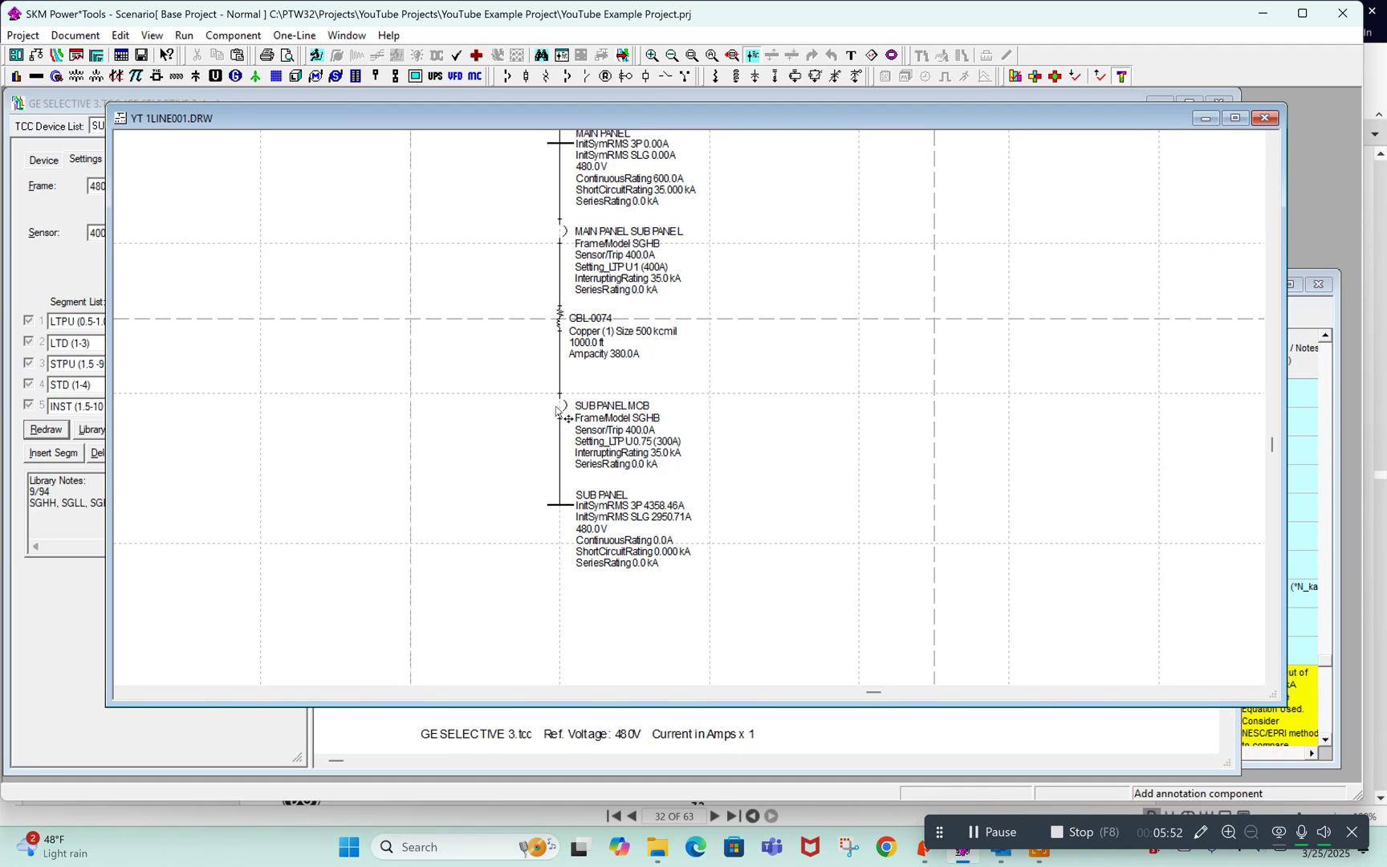
pyautogui.scroll(-2, 709, 381)
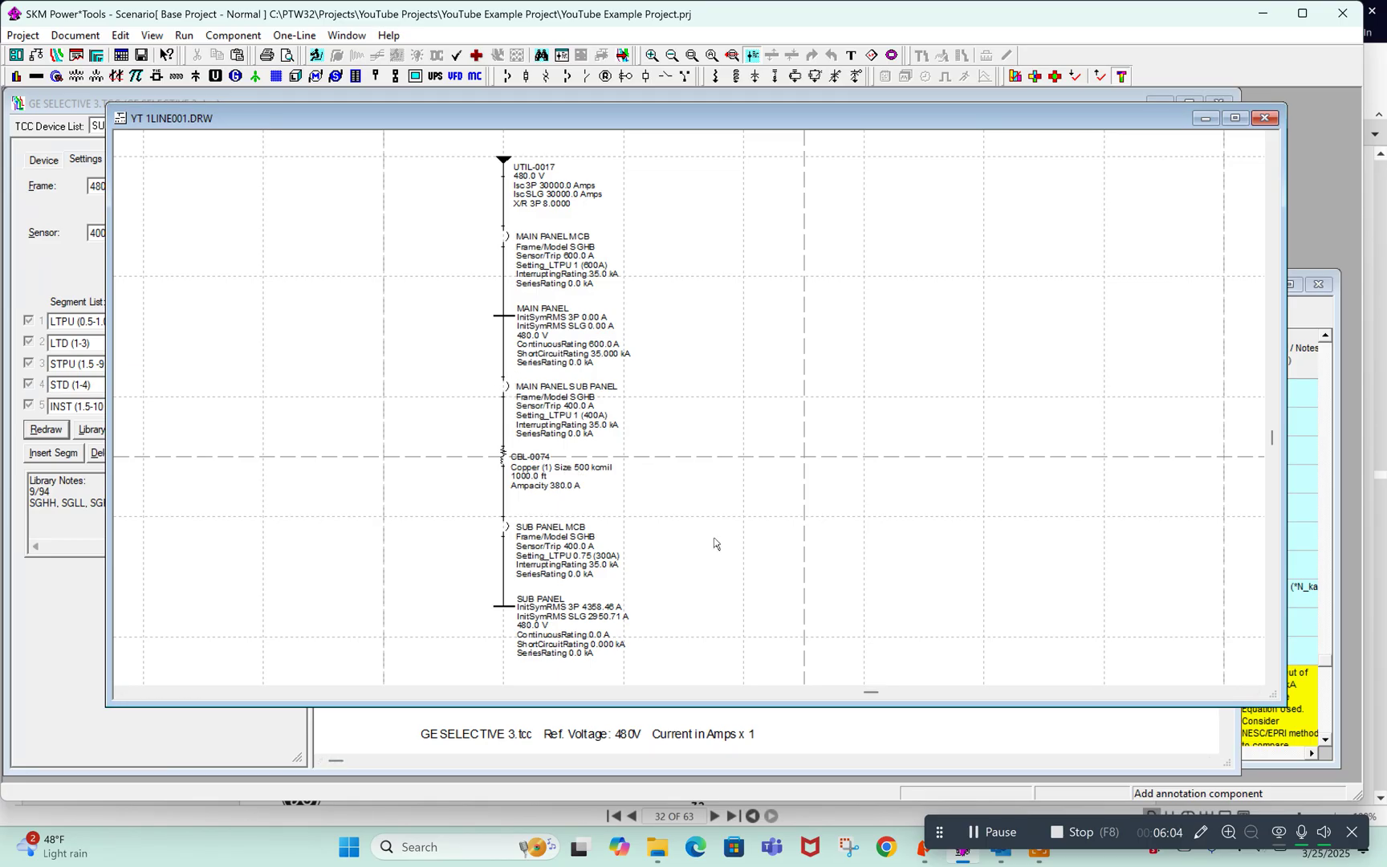
pyautogui.click(1107, 737)
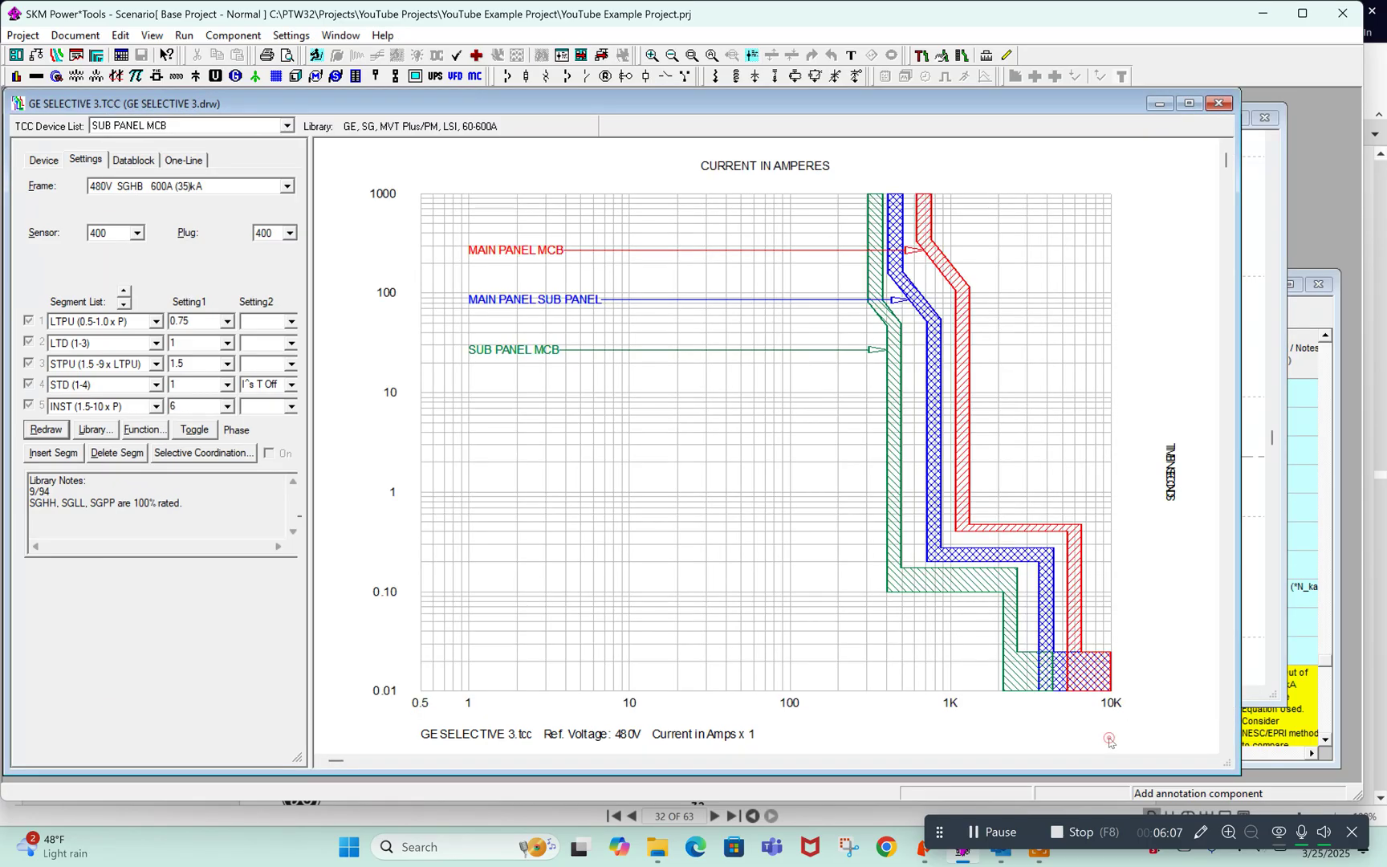
pyautogui.click(1021, 683)
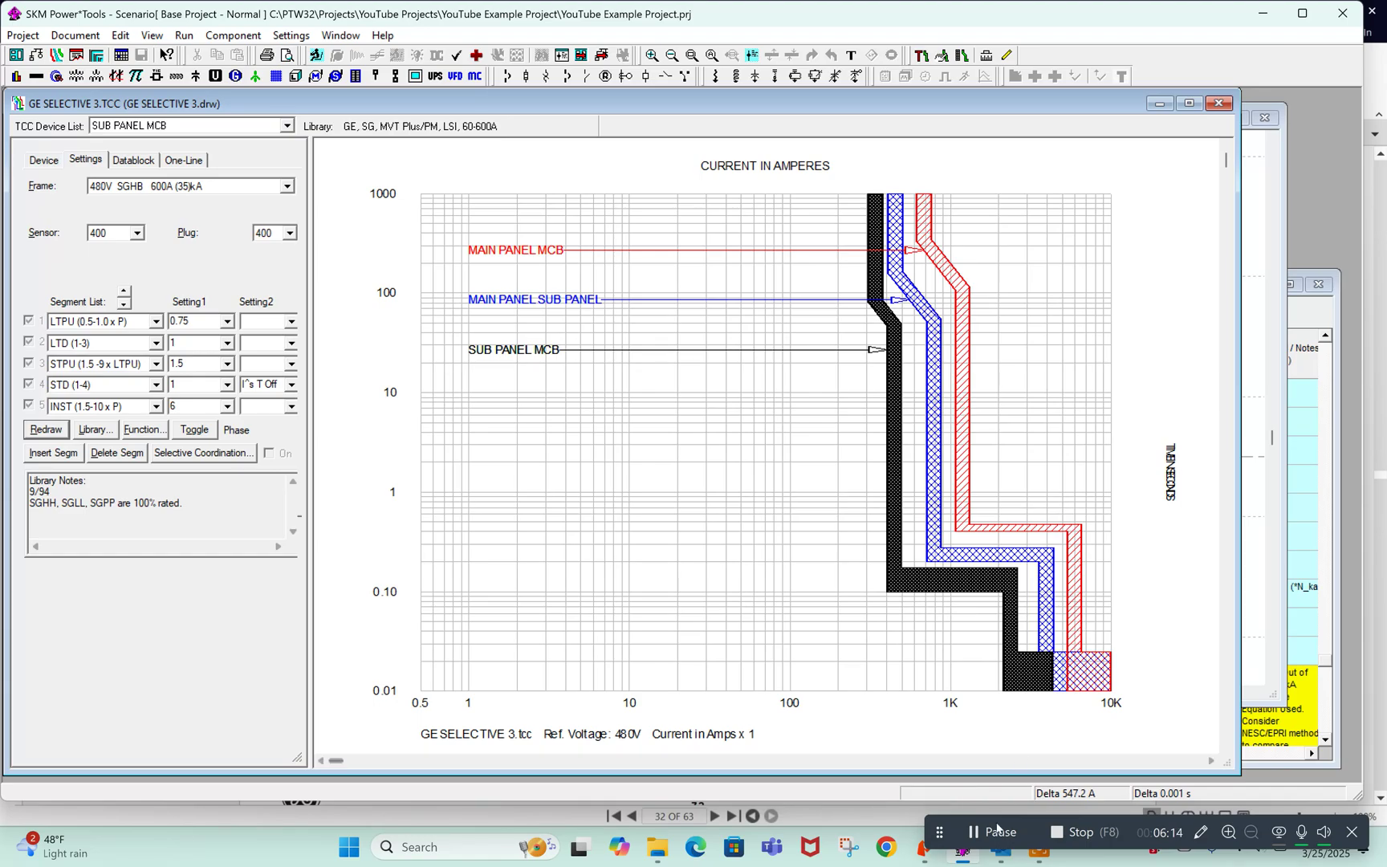
pyautogui.moveTo(974, 859)
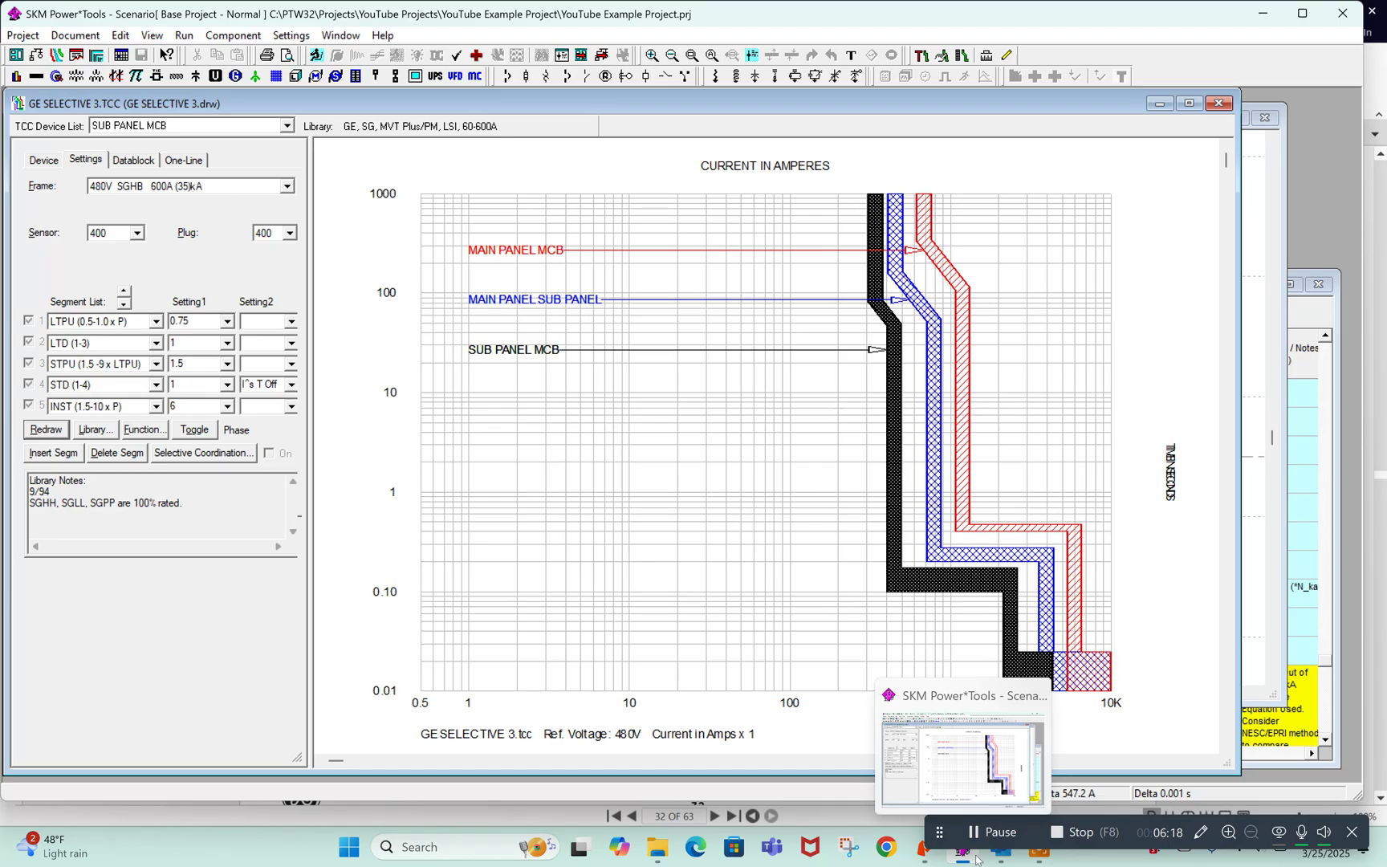
pyautogui.click(925, 852)
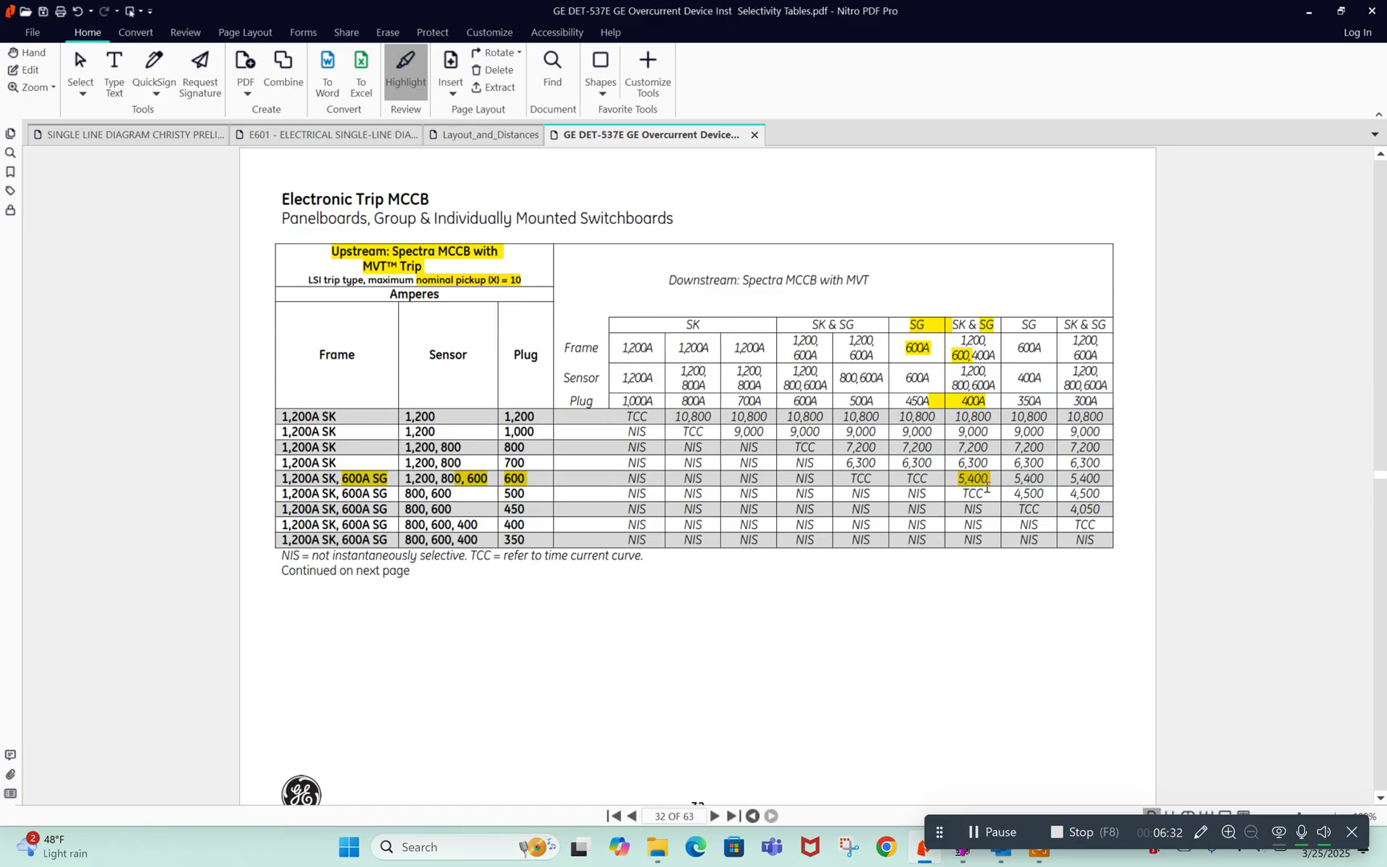
pyautogui.click(960, 857)
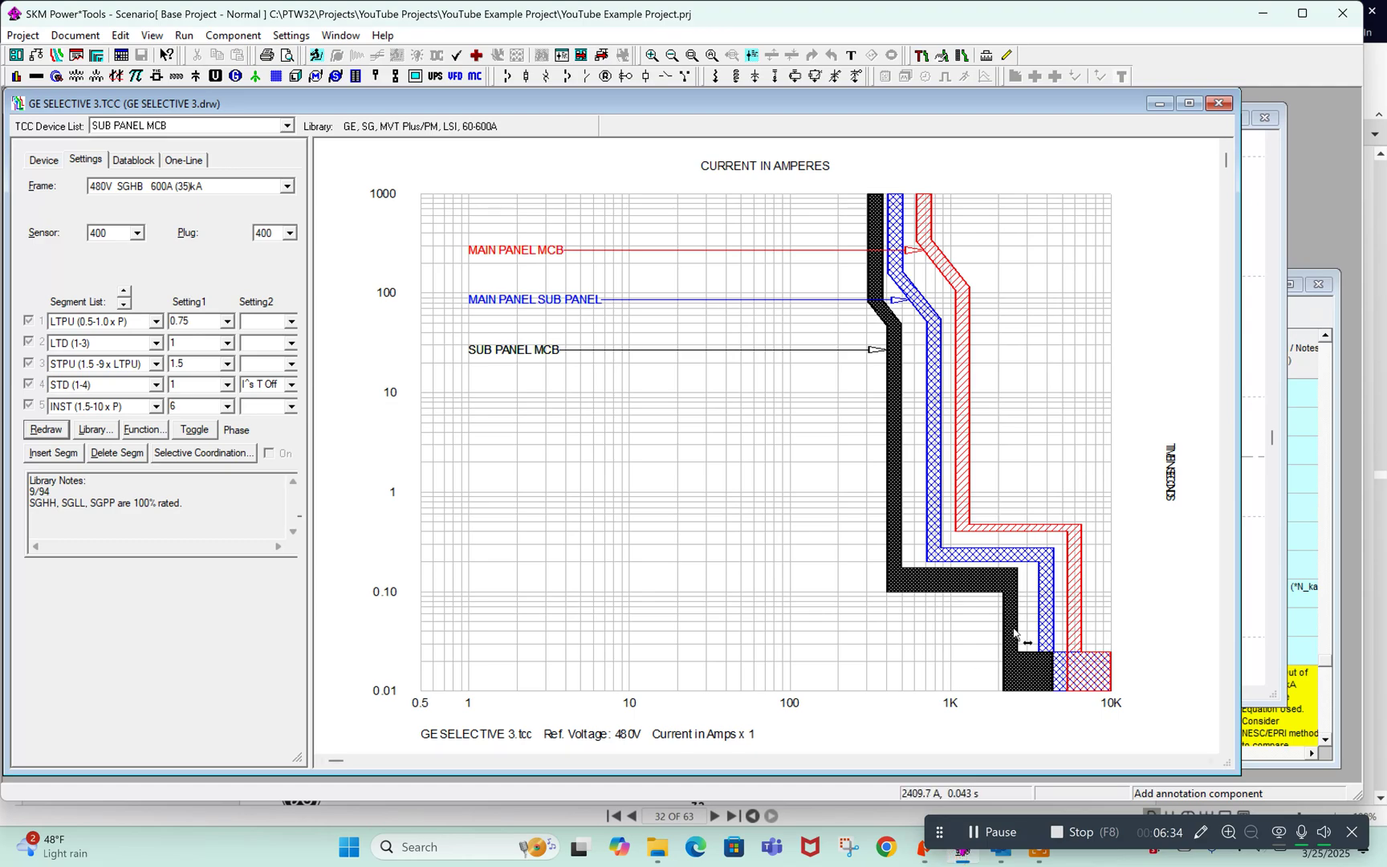